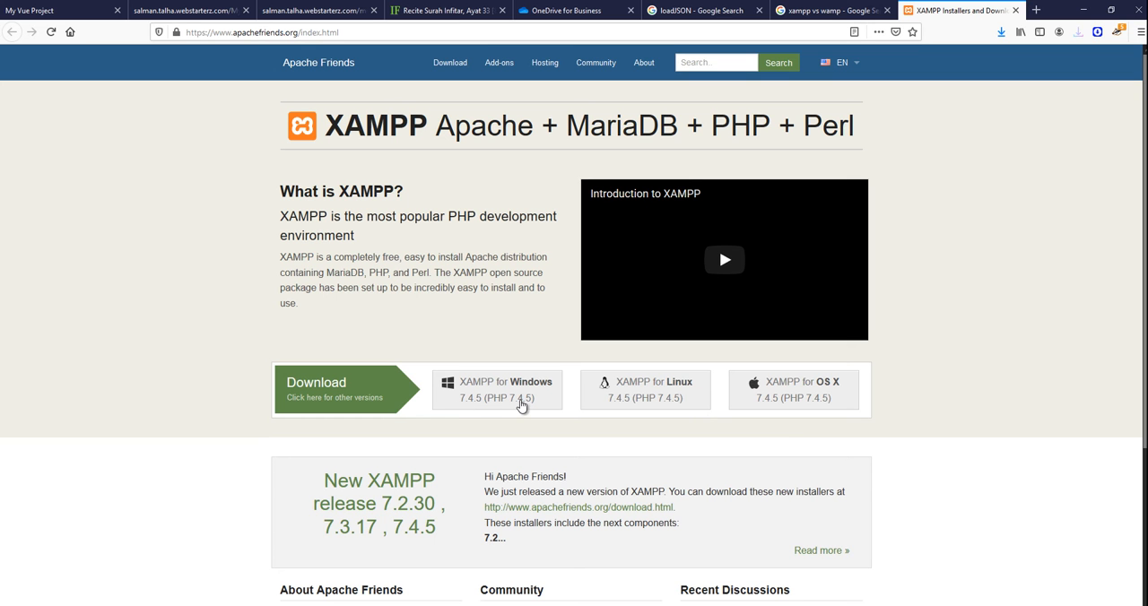
Download the XAMPP for Windows installer, save the file, and check the download's progress.
click(522, 405)
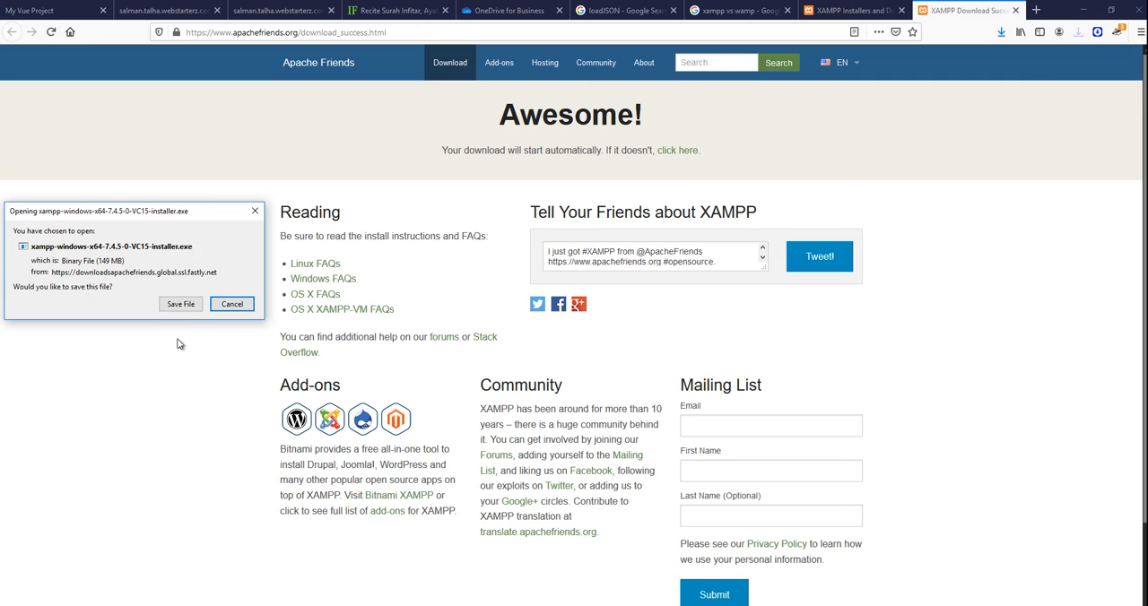
click(180, 304)
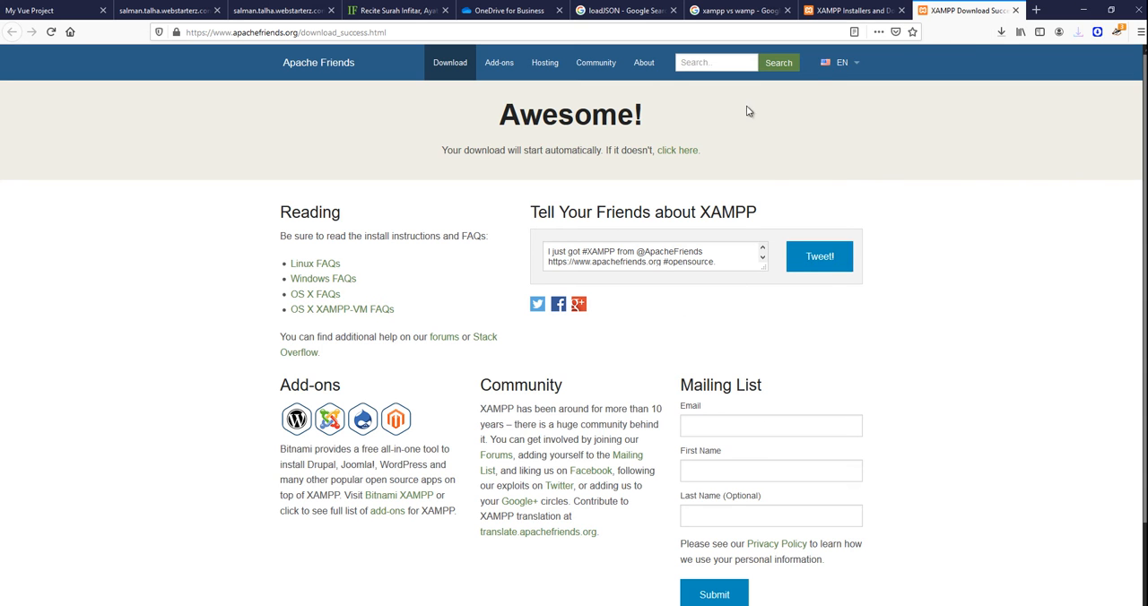
click(1002, 32)
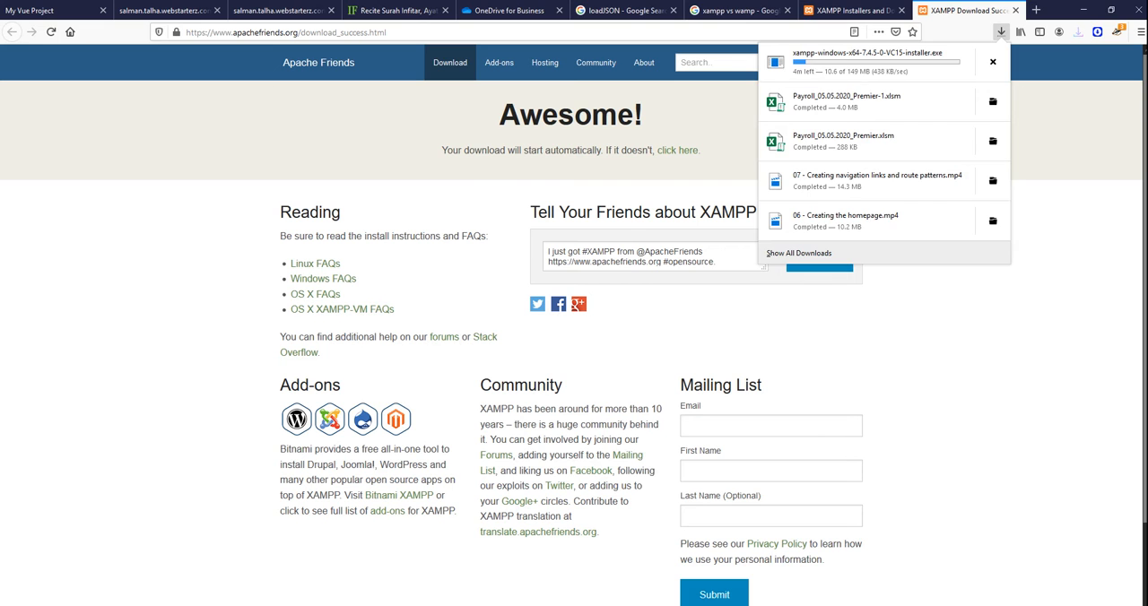
Open File Explorer and navigate to the user's Documents folder on Local Disk (C:).
click(309, 605)
click(377, 575)
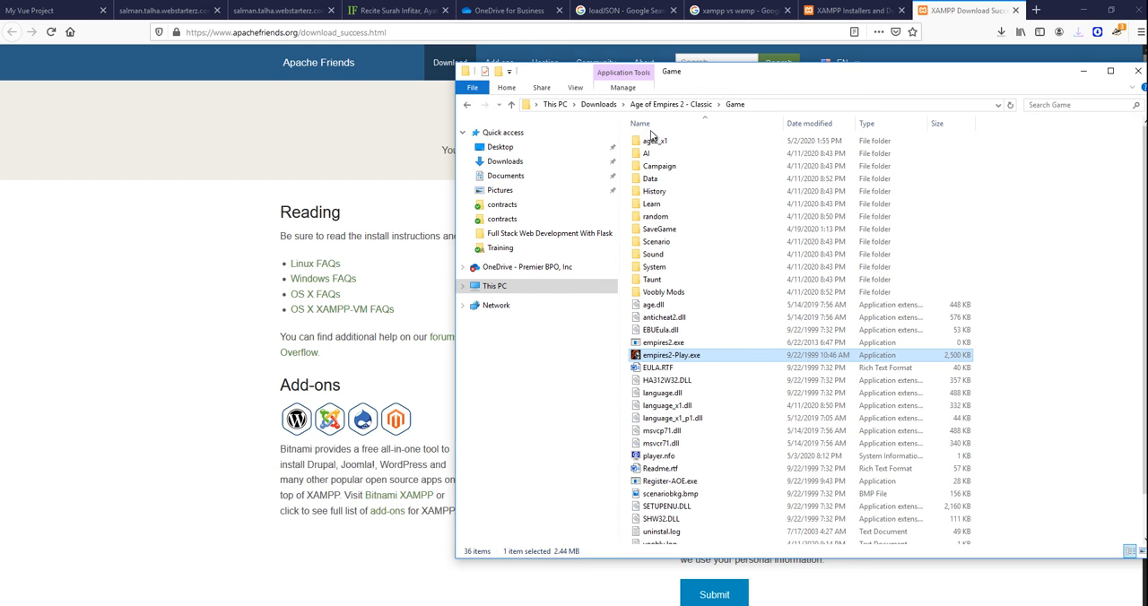
click(610, 107)
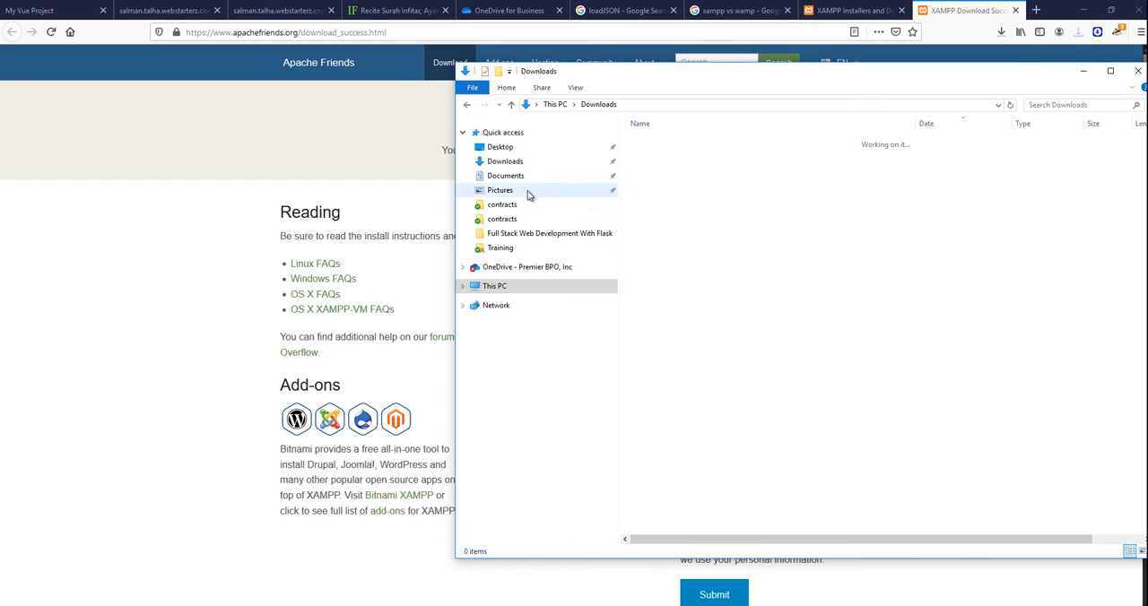
click(530, 287)
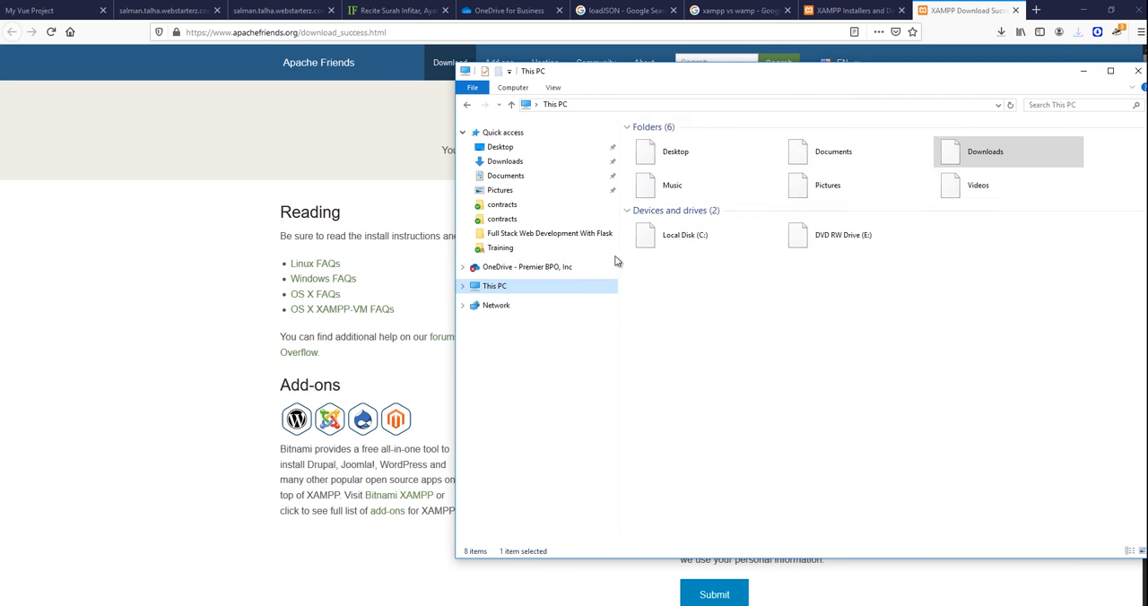
double_click(678, 237)
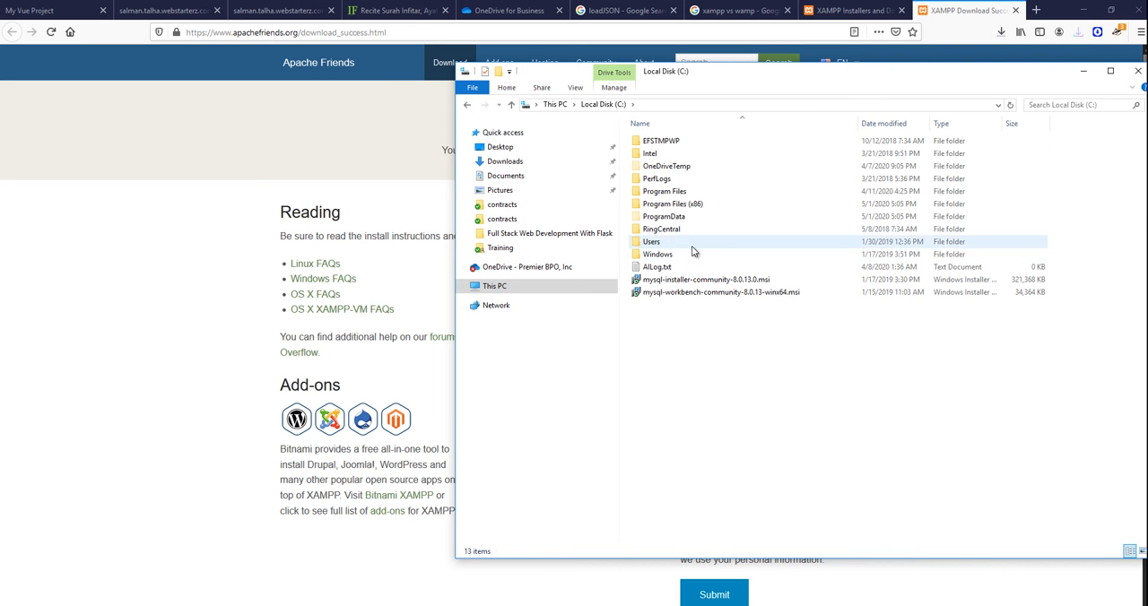
double_click(669, 243)
double_click(668, 192)
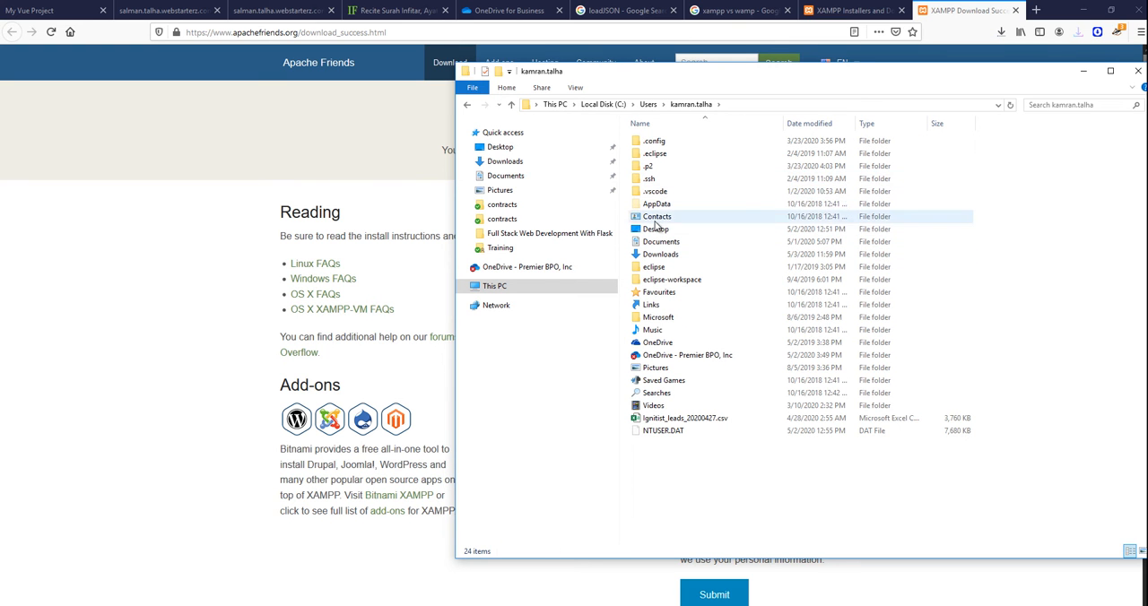
double_click(673, 242)
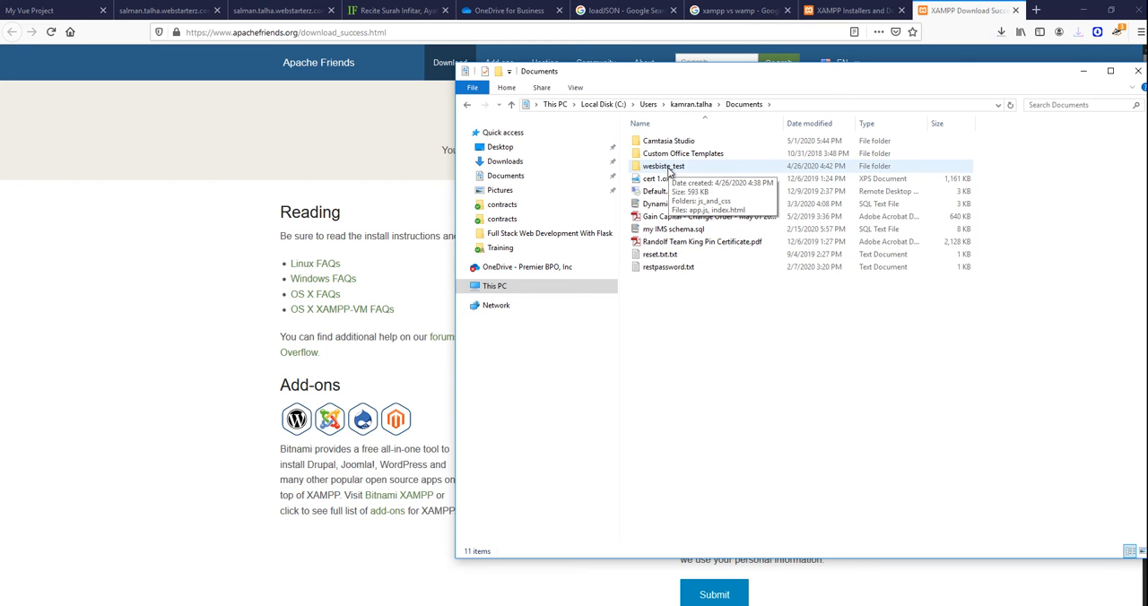
Create a new folder named My Websites in Documents and open it.
right_click(657, 300)
mouse_move(728, 446)
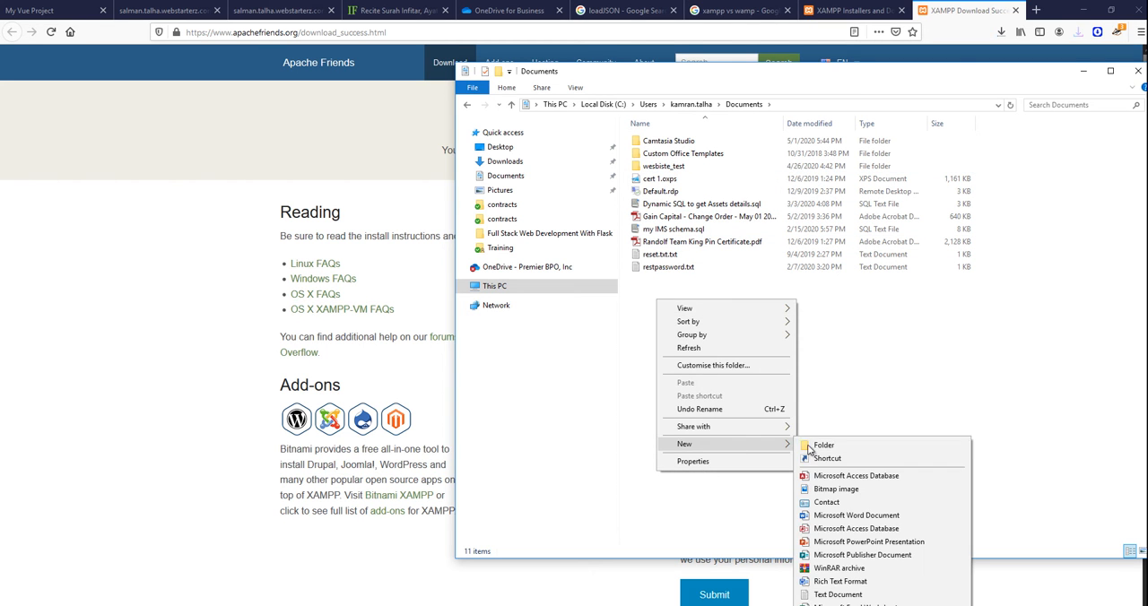
click(824, 445)
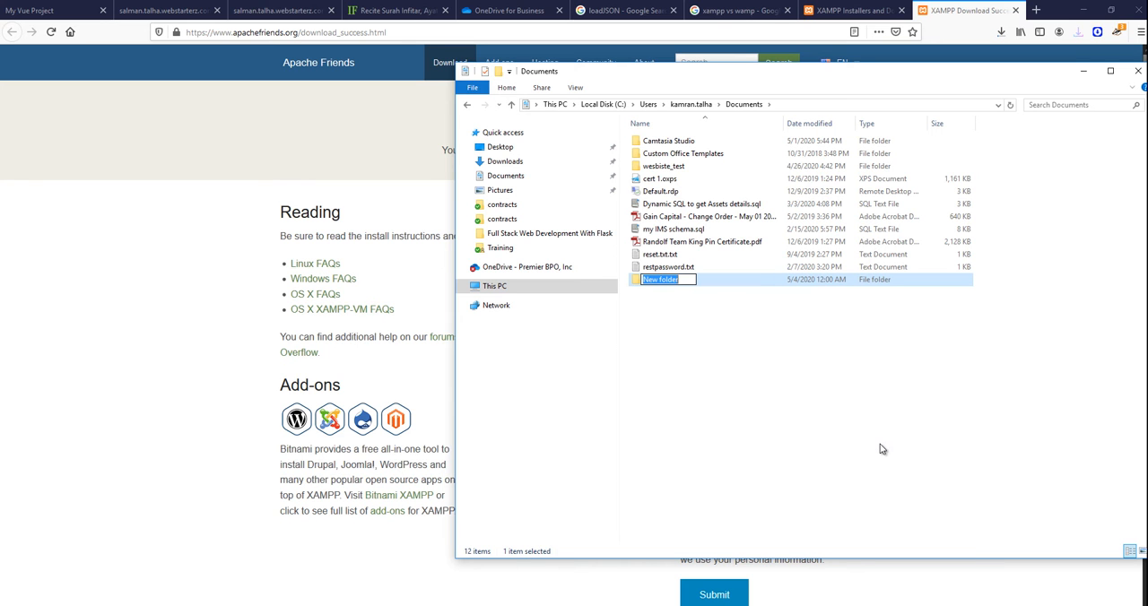
text(My Websites)
click(633, 346)
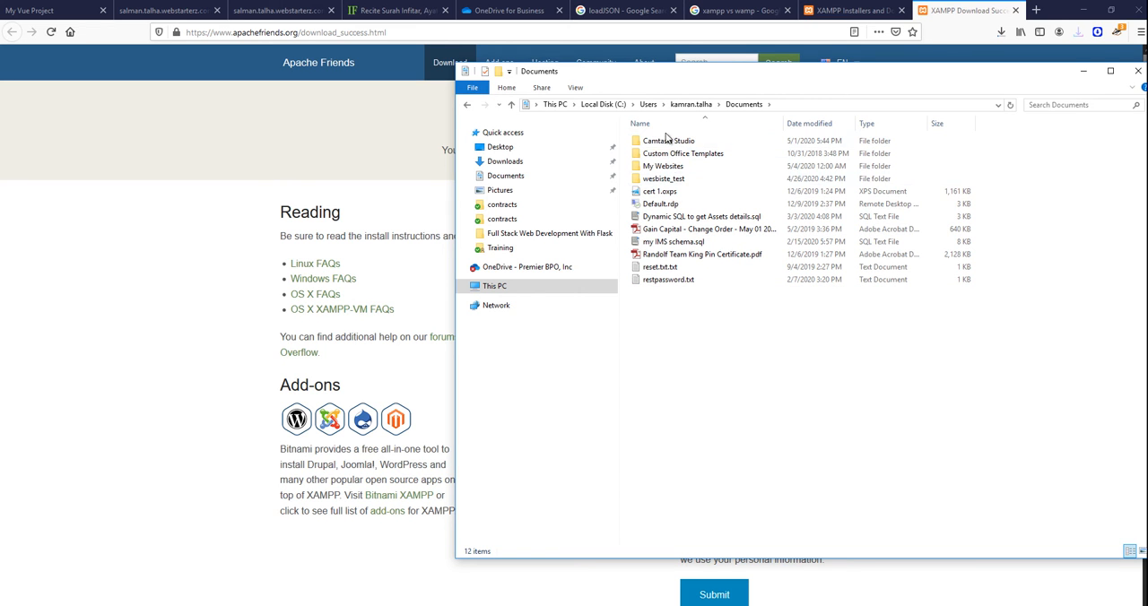
double_click(660, 166)
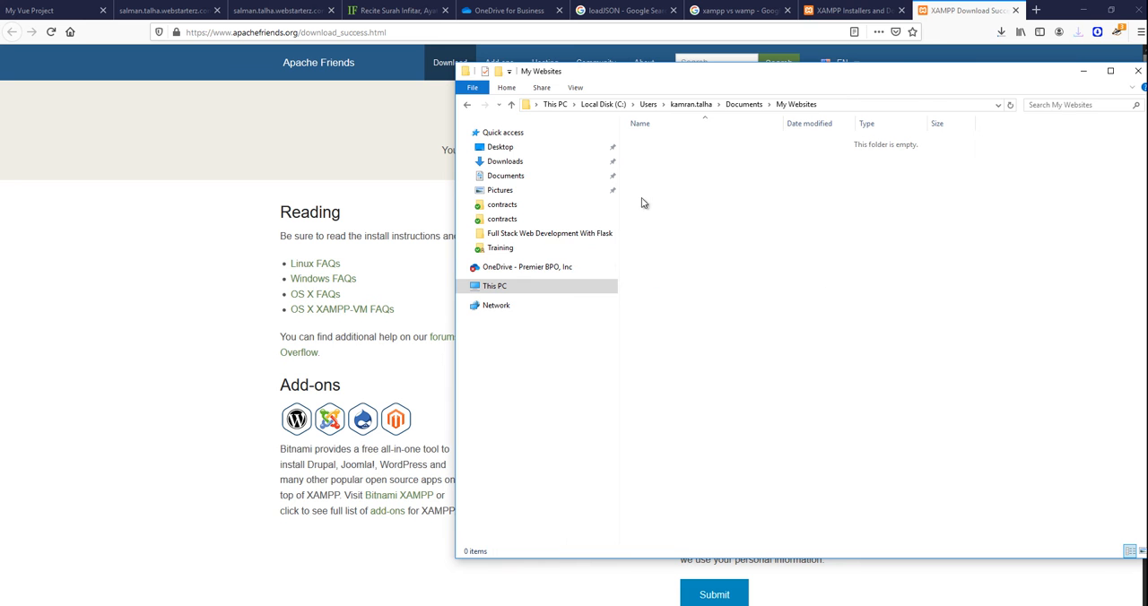
Open Command Prompt, run the mysql command, then exit the prompt.
key(super)
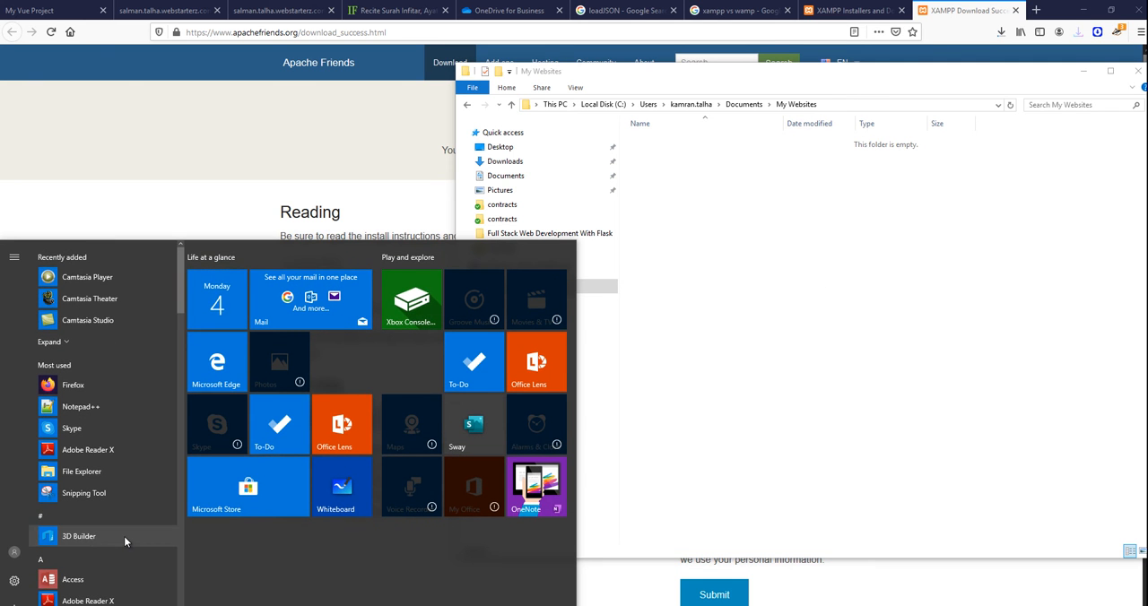
text(cmd)
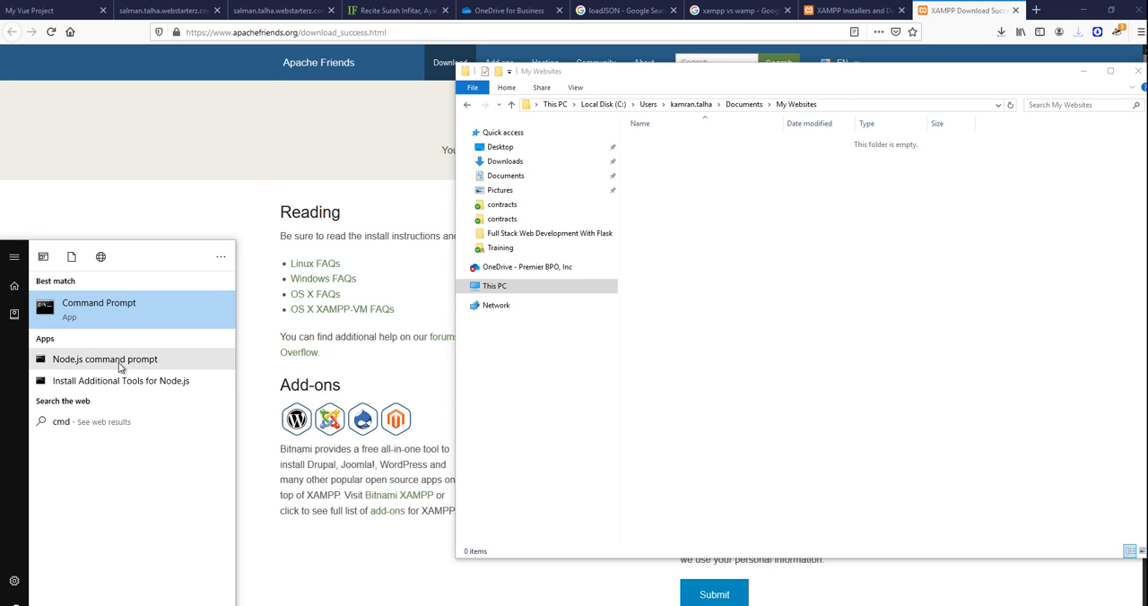
click(106, 318)
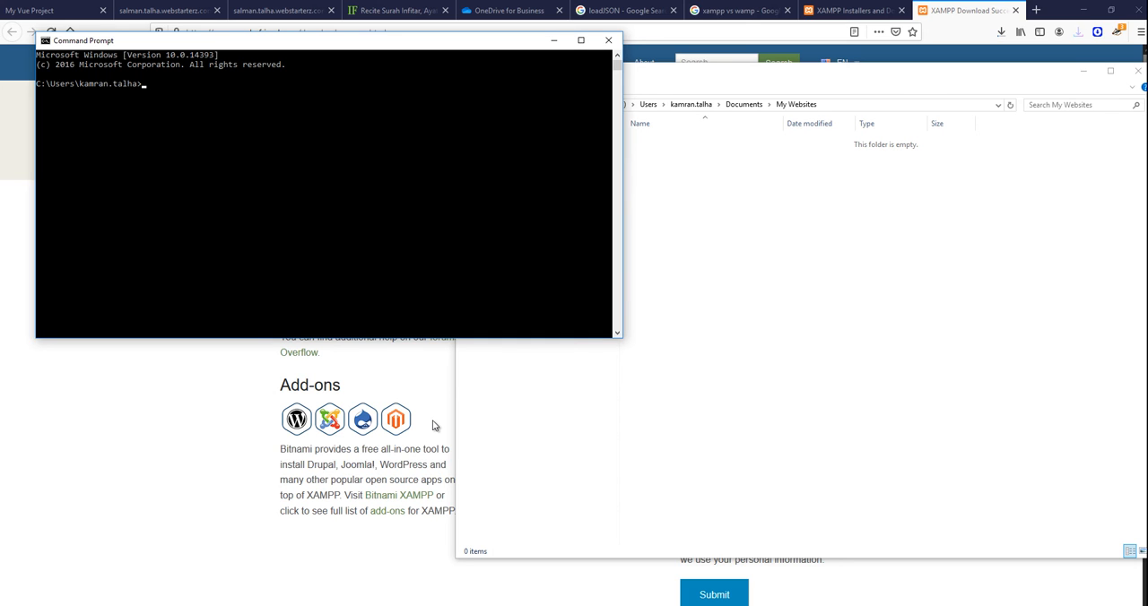
text(mysql)
key(Return)
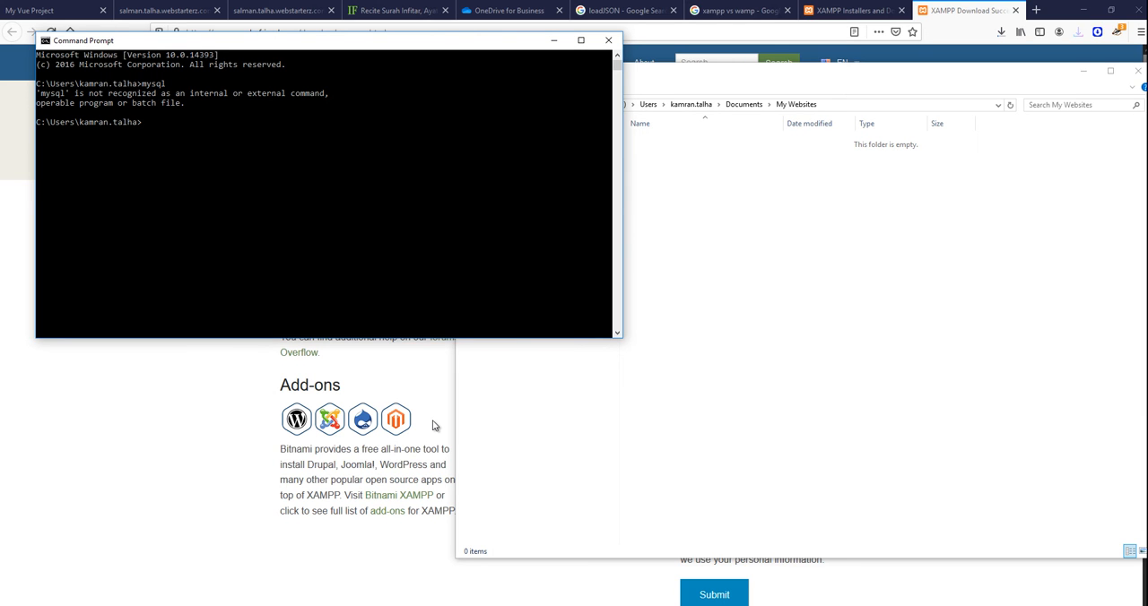
text(exit)
key(Return)
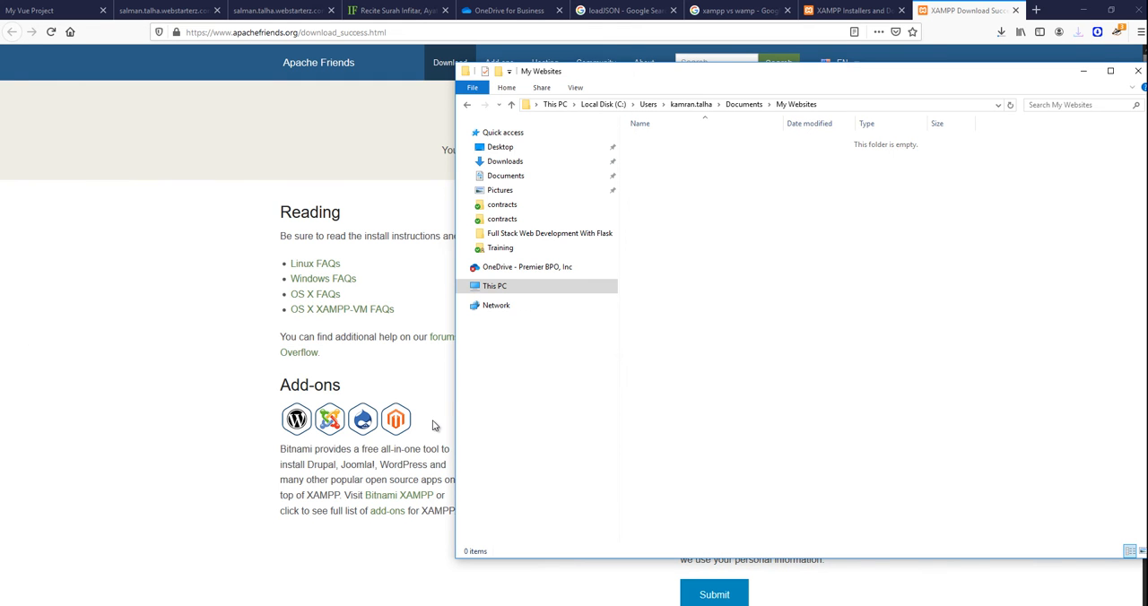
Check the XAMPP installer's download progress.
click(1000, 32)
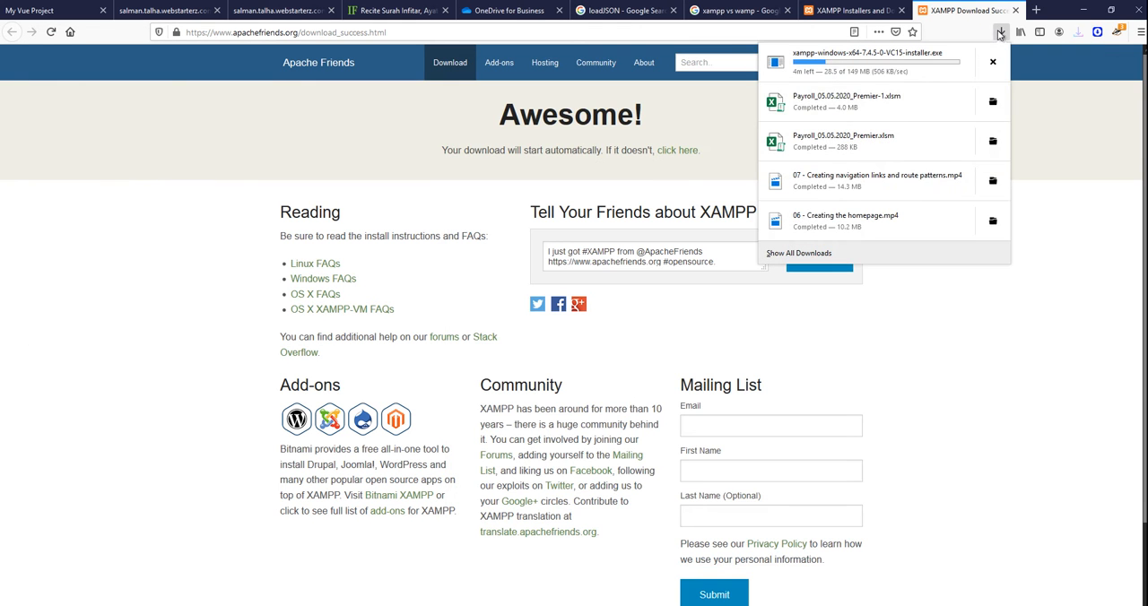
click(386, 594)
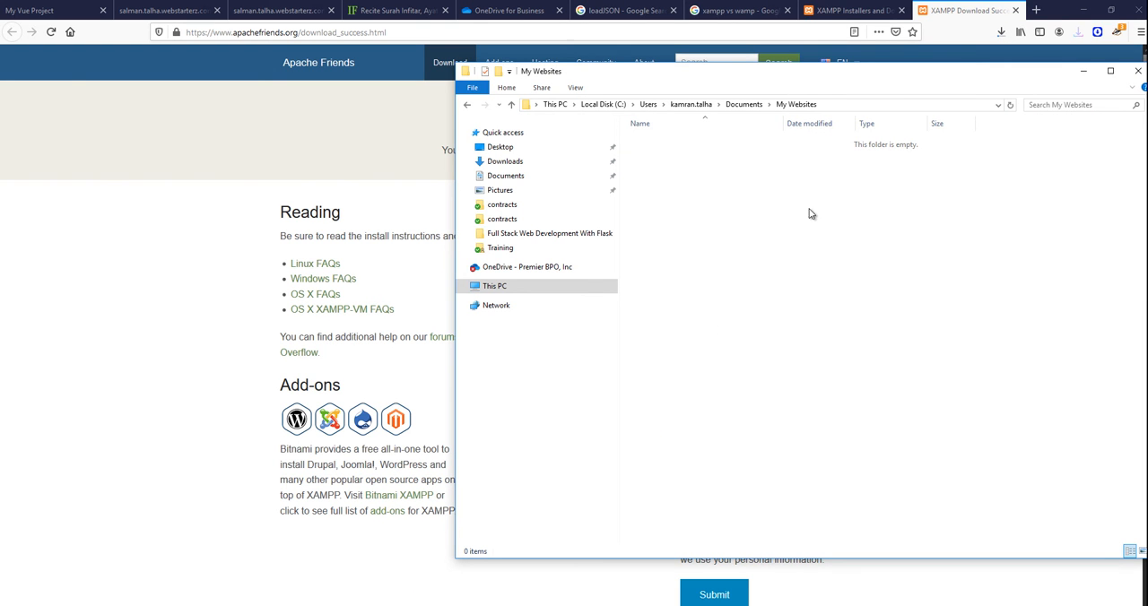
Create a new folder named VueSPA inside My Websites.
right_click(683, 188)
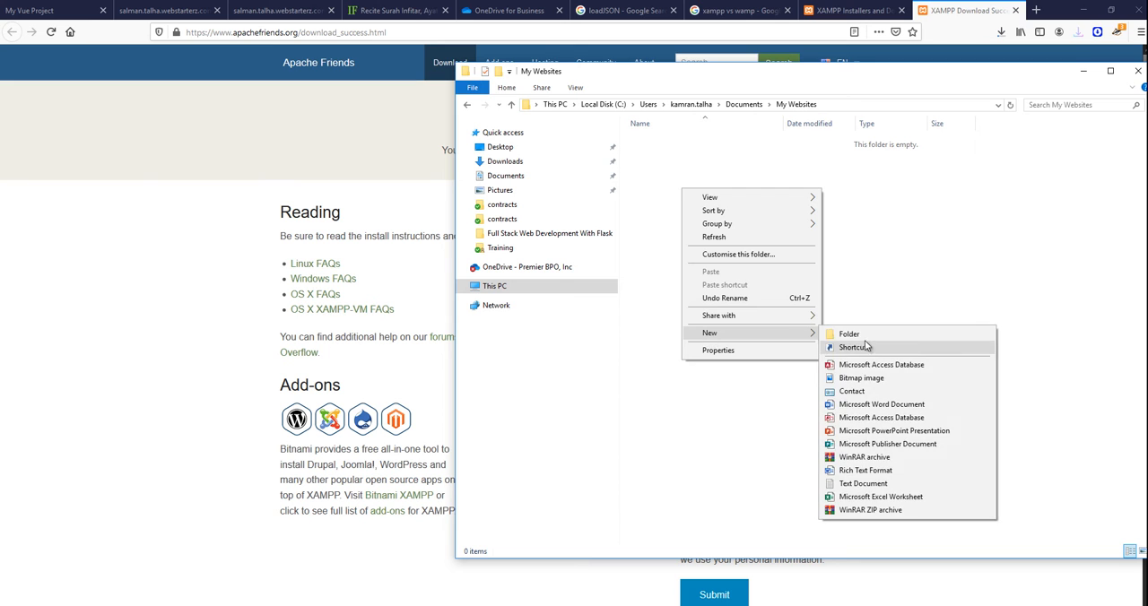
click(830, 335)
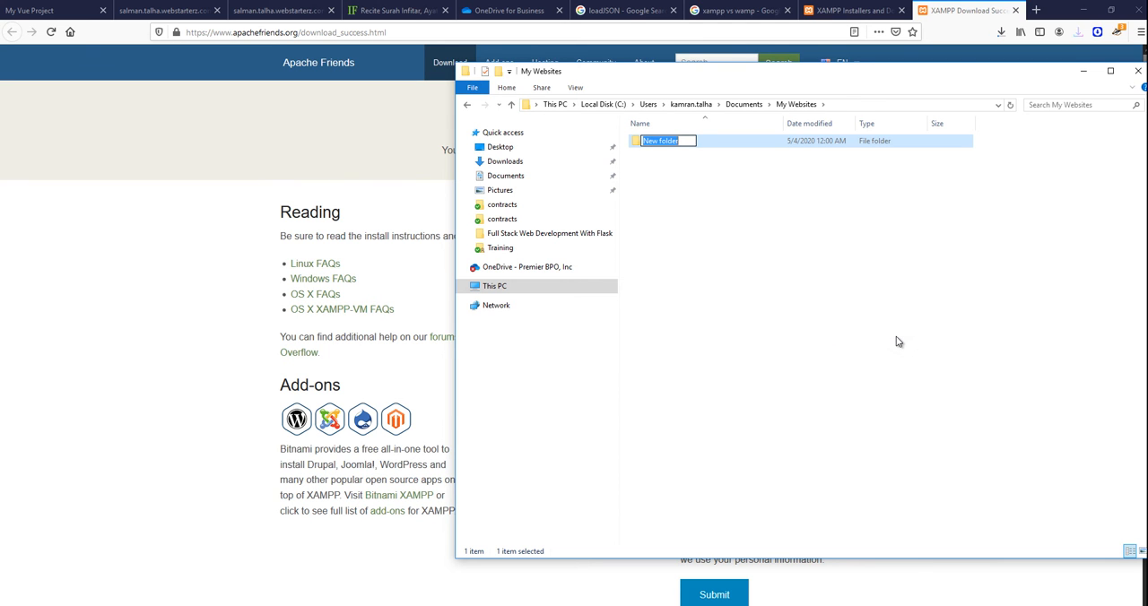
text(VueSPA)
click(713, 223)
Create another folder named MyGoogleMaps inside My Websites.
right_click(672, 175)
mouse_move(714, 321)
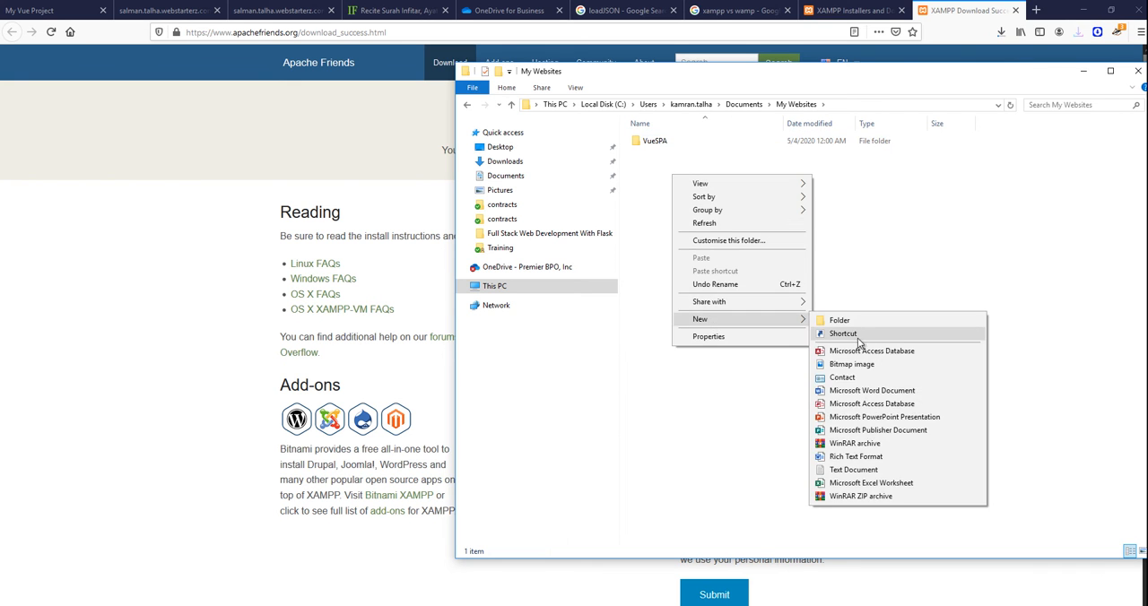
click(862, 324)
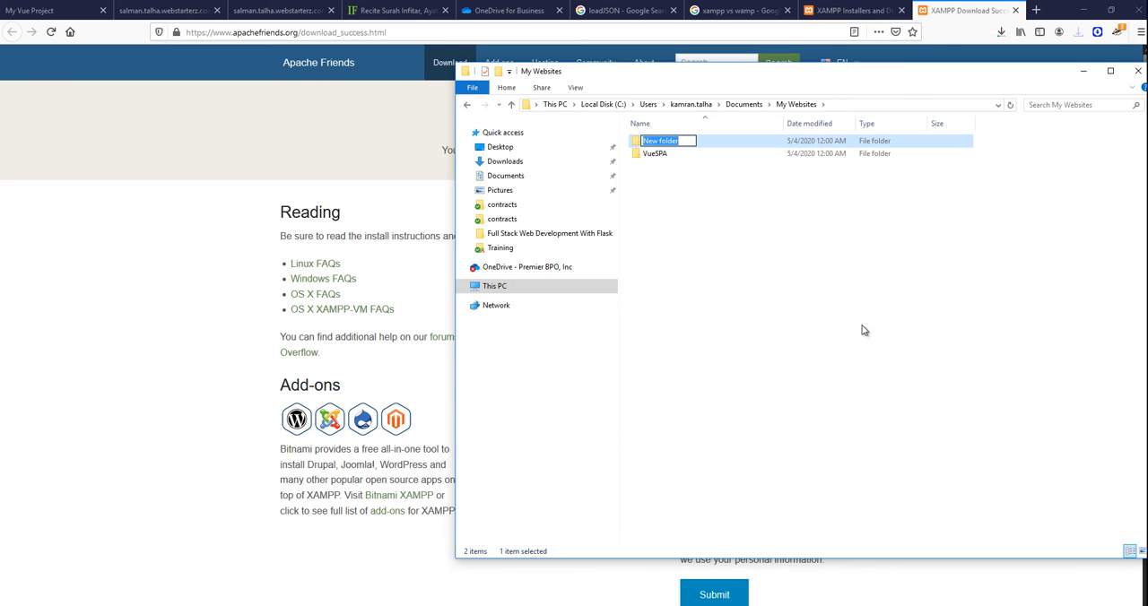
text(MyGoogleMaps)
click(767, 263)
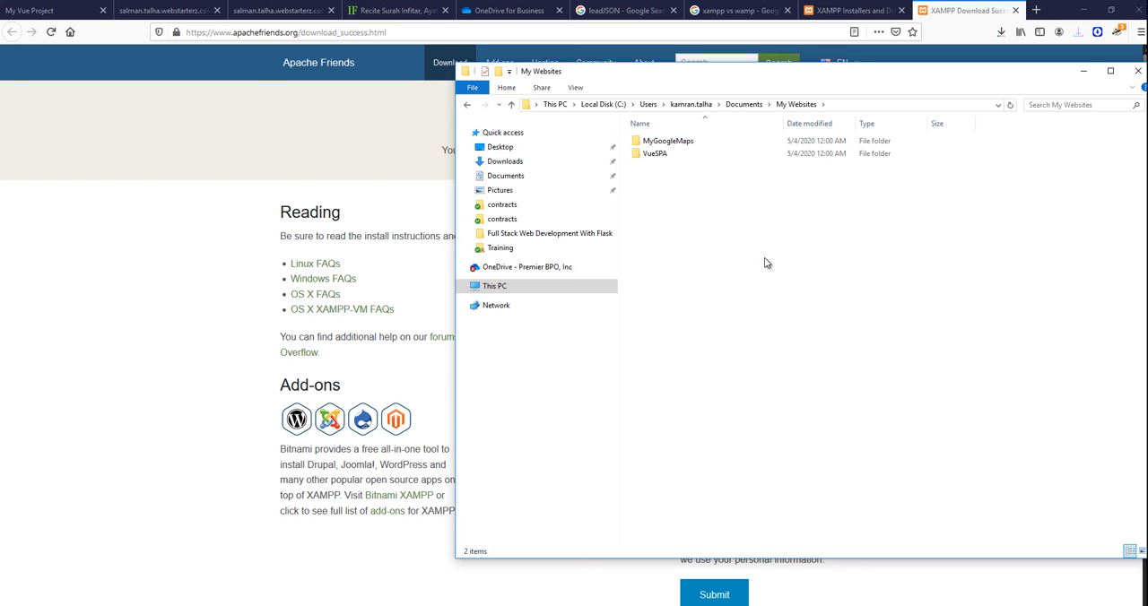
Create a third folder named MyAPI inside My Websites.
right_click(648, 177)
mouse_move(679, 321)
click(817, 327)
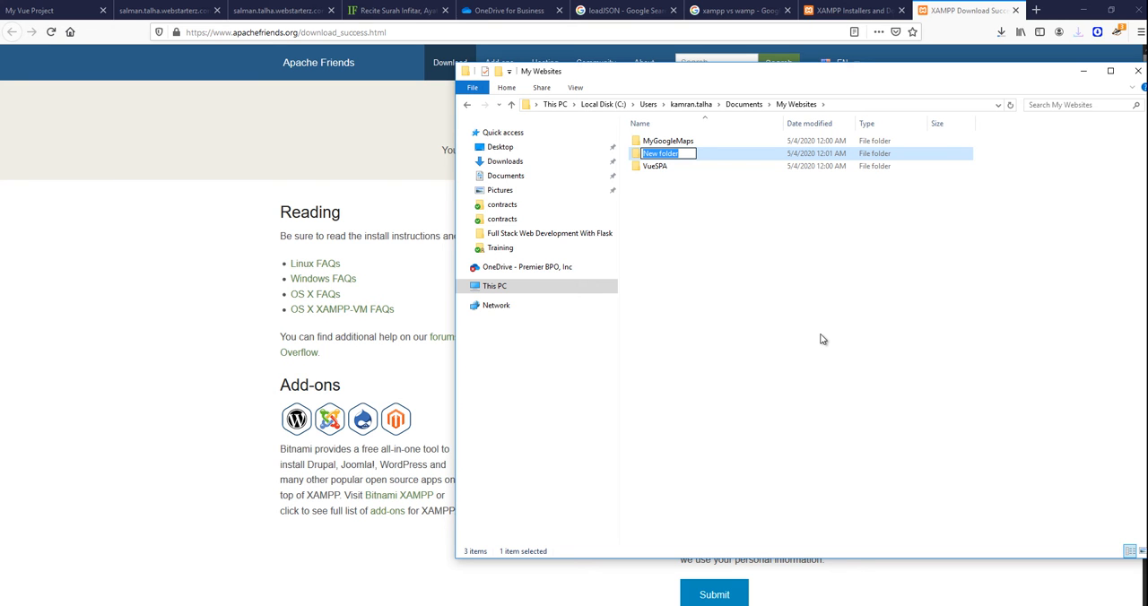
text(MyAPI)
click(750, 256)
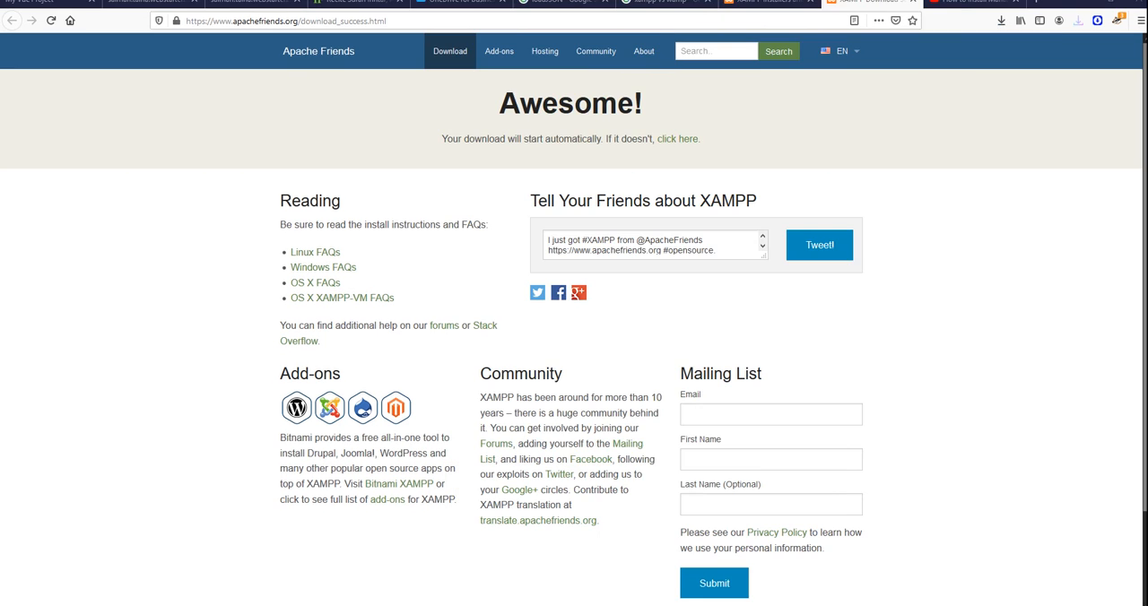
Launch the downloaded XAMPP installer from the Downloads folder and accept the antivirus and UAC warnings.
click(1001, 20)
click(993, 54)
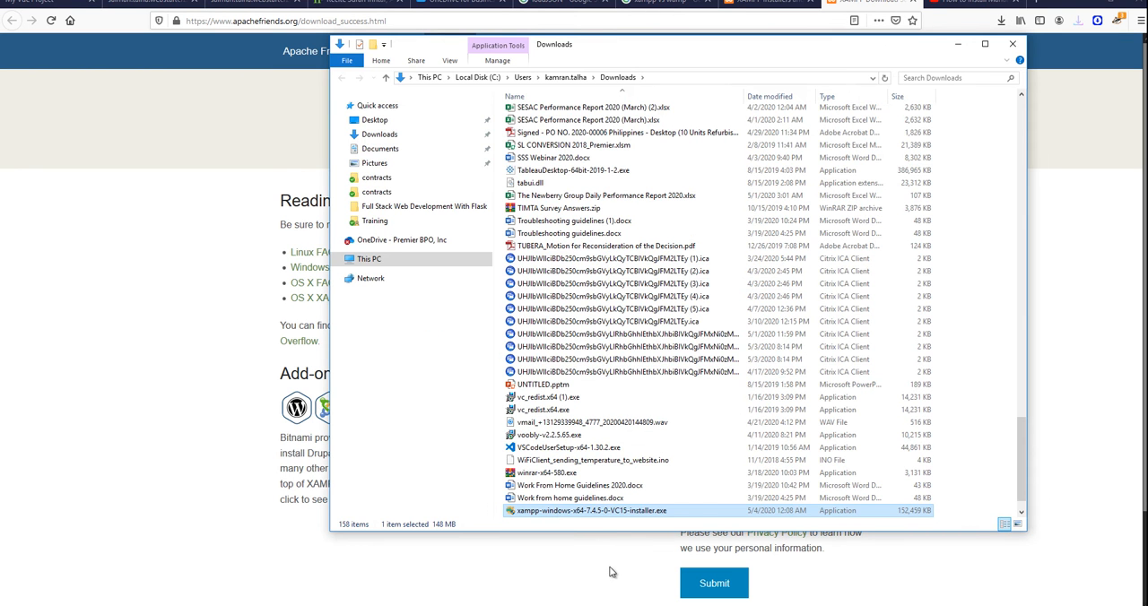
double_click(606, 511)
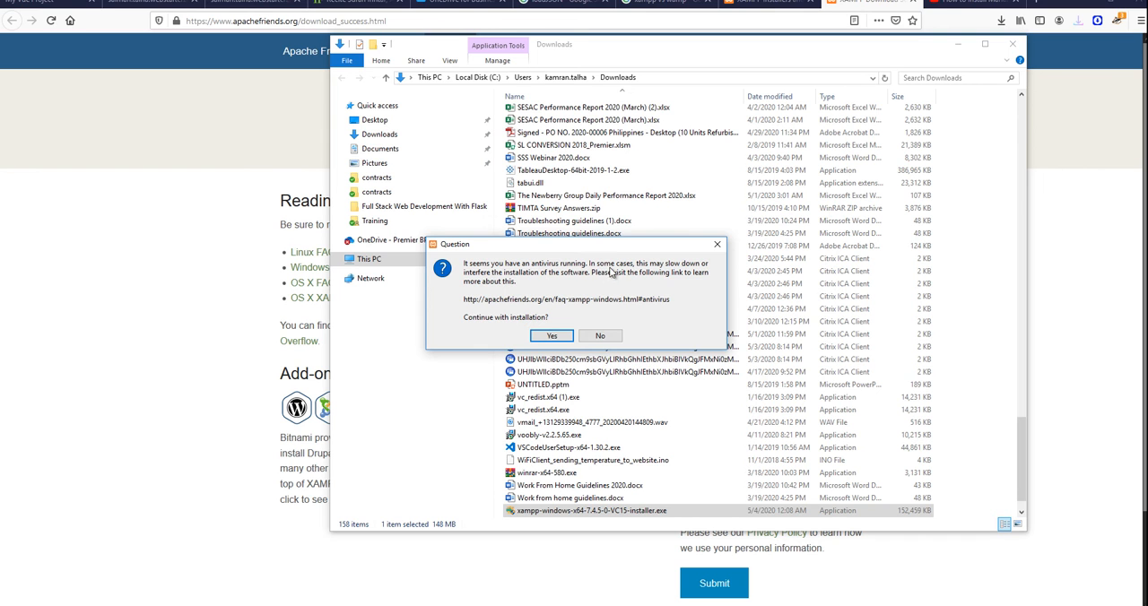
click(556, 337)
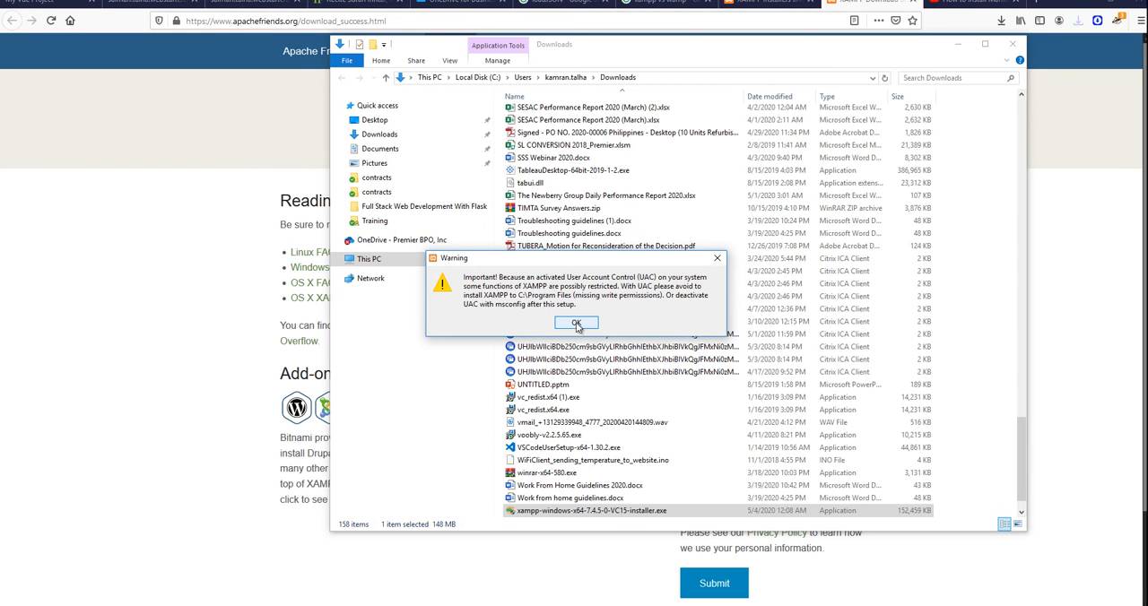
click(576, 323)
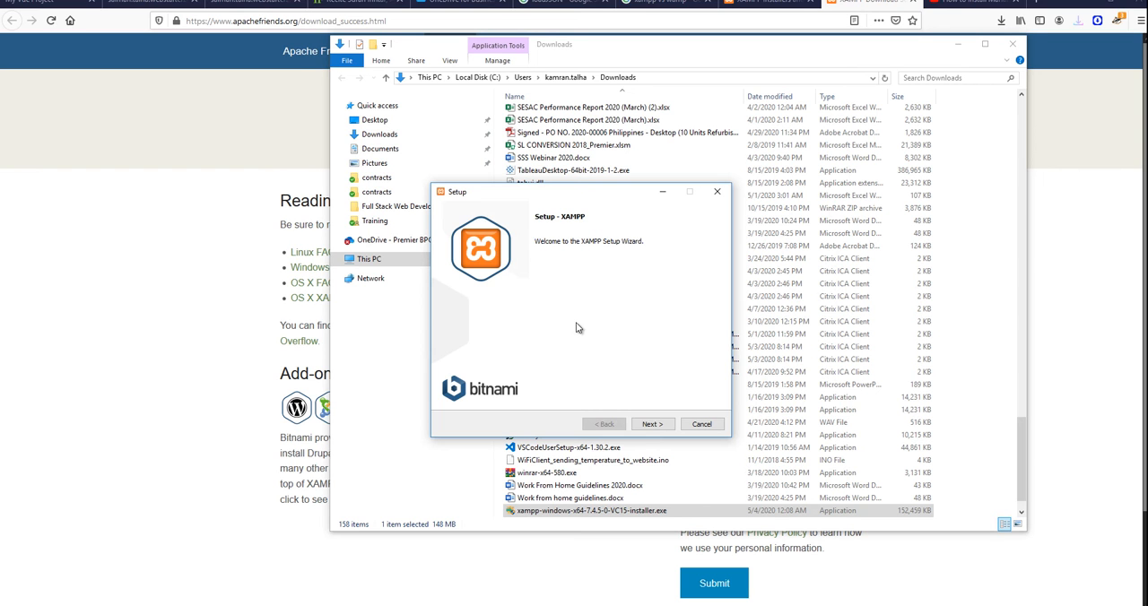
Advance through the XAMPP setup wizard keeping all components, the C:\xampp installation folder and English language.
click(653, 425)
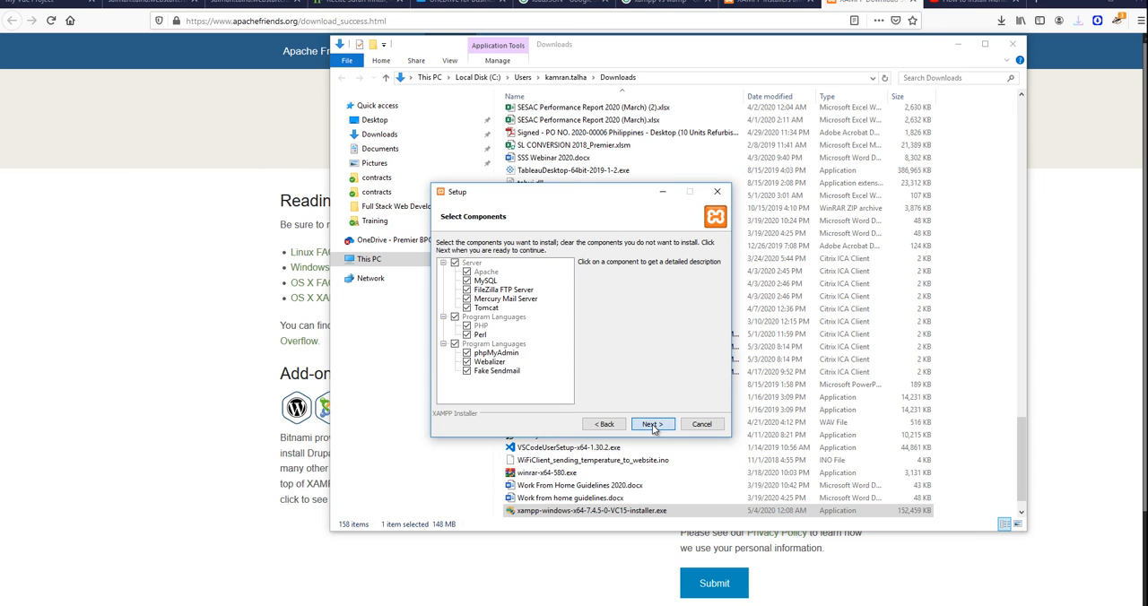
click(652, 424)
click(606, 424)
click(646, 424)
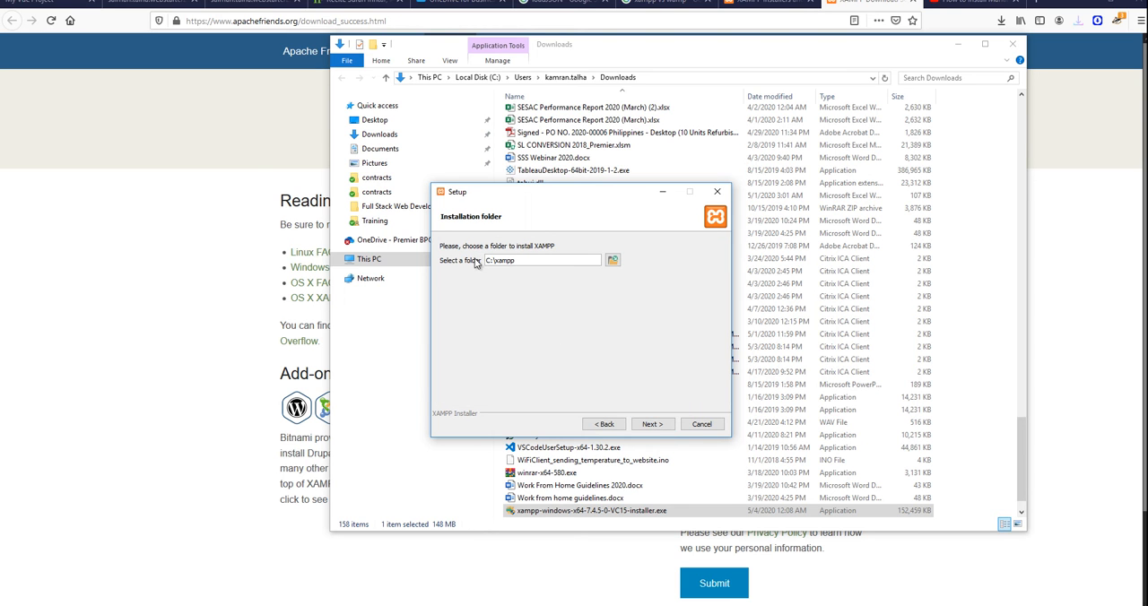
click(652, 424)
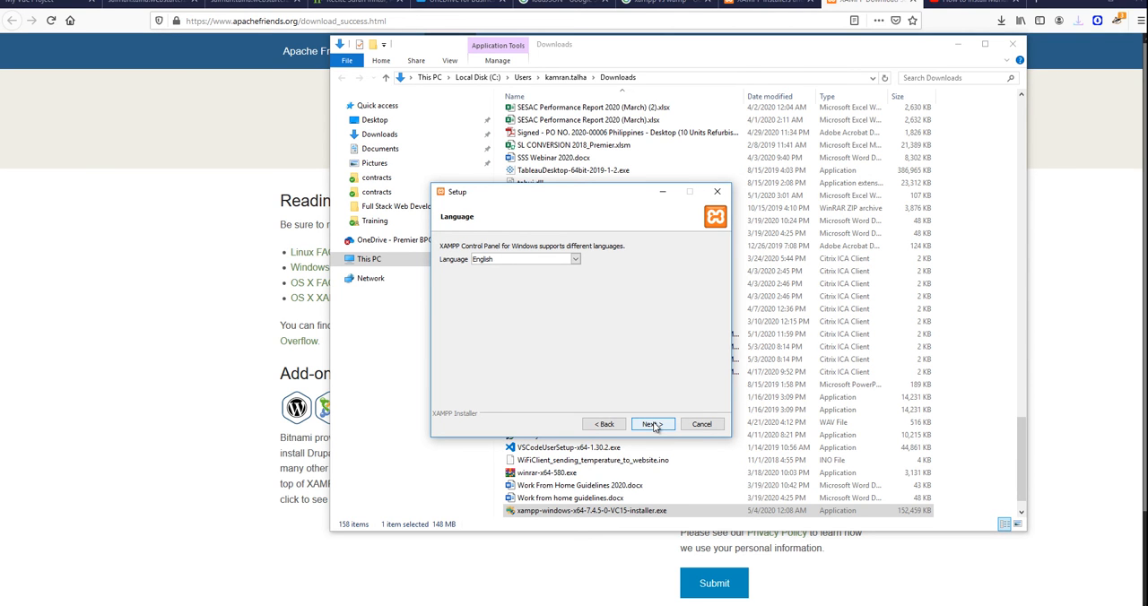
click(652, 425)
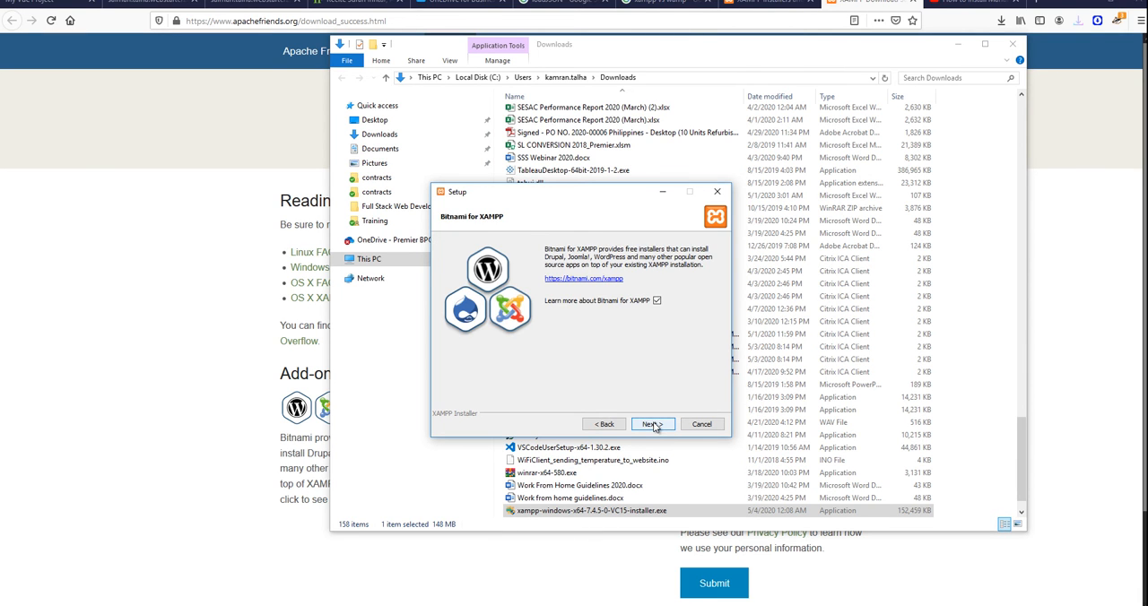
Clear the Learn more about Bitnami for XAMPP option and start the XAMPP installation.
click(658, 301)
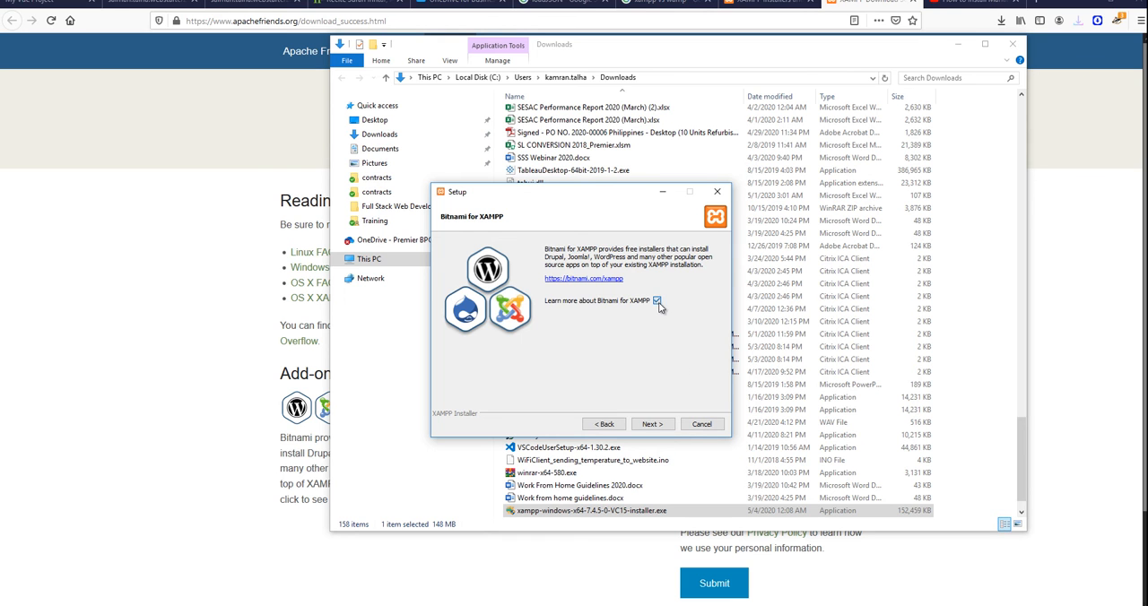
click(606, 425)
click(573, 260)
click(570, 258)
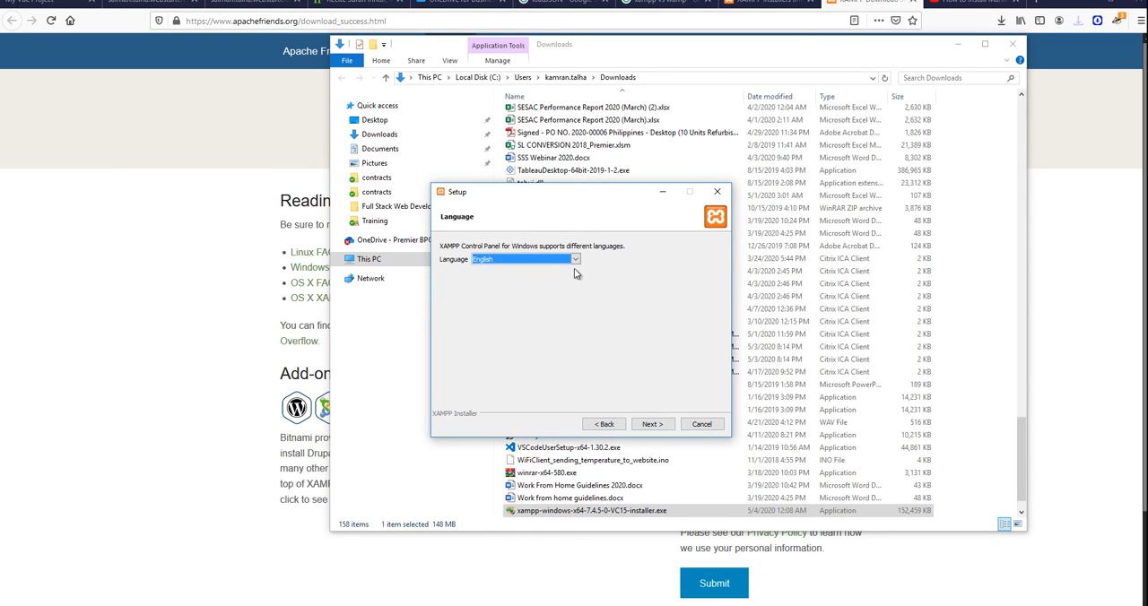
click(642, 426)
click(657, 302)
click(652, 425)
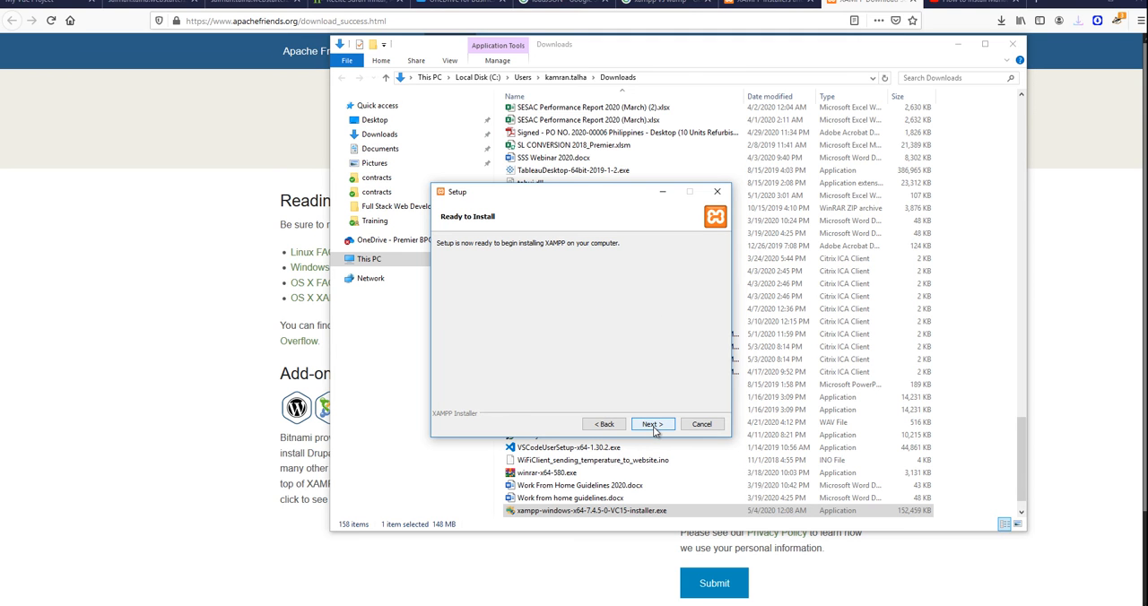
click(650, 427)
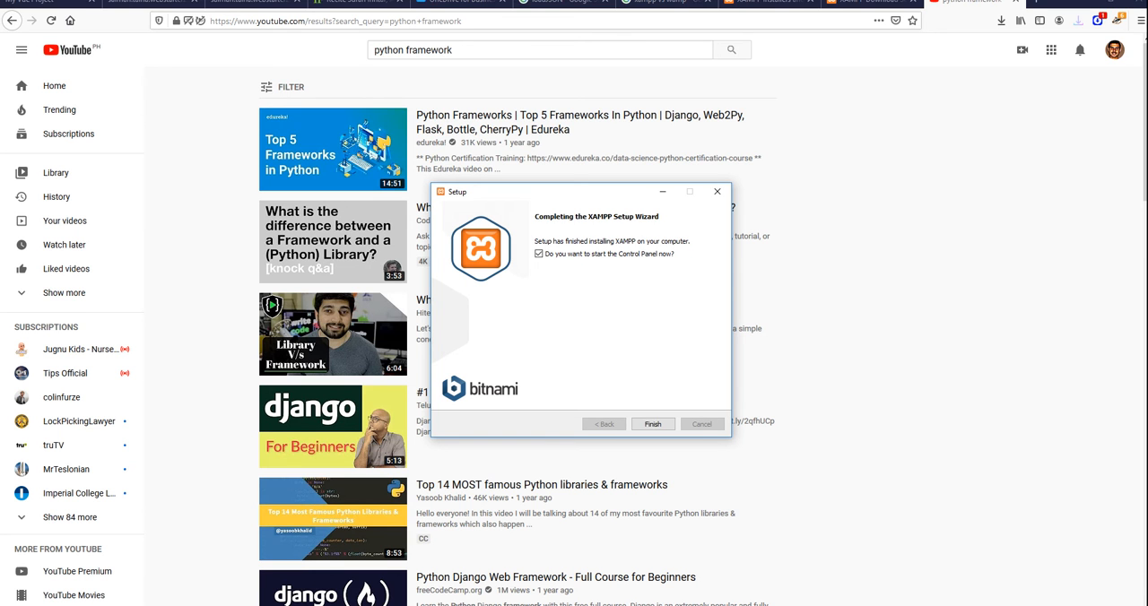
Finish the setup wizard with the option to start the XAMPP Control Panel enabled.
click(653, 423)
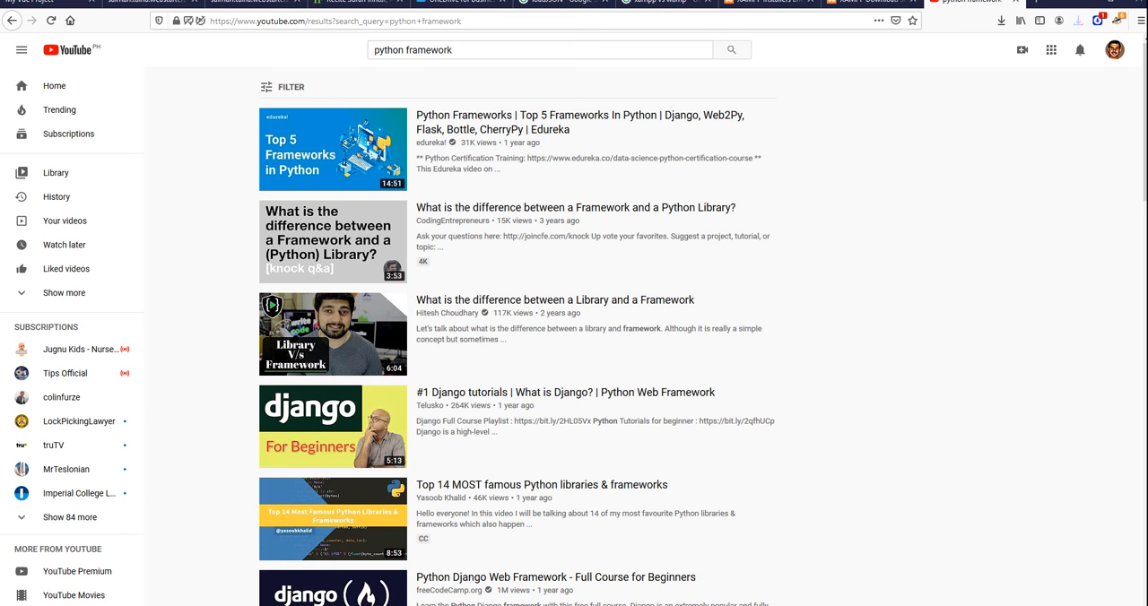
click(865, 4)
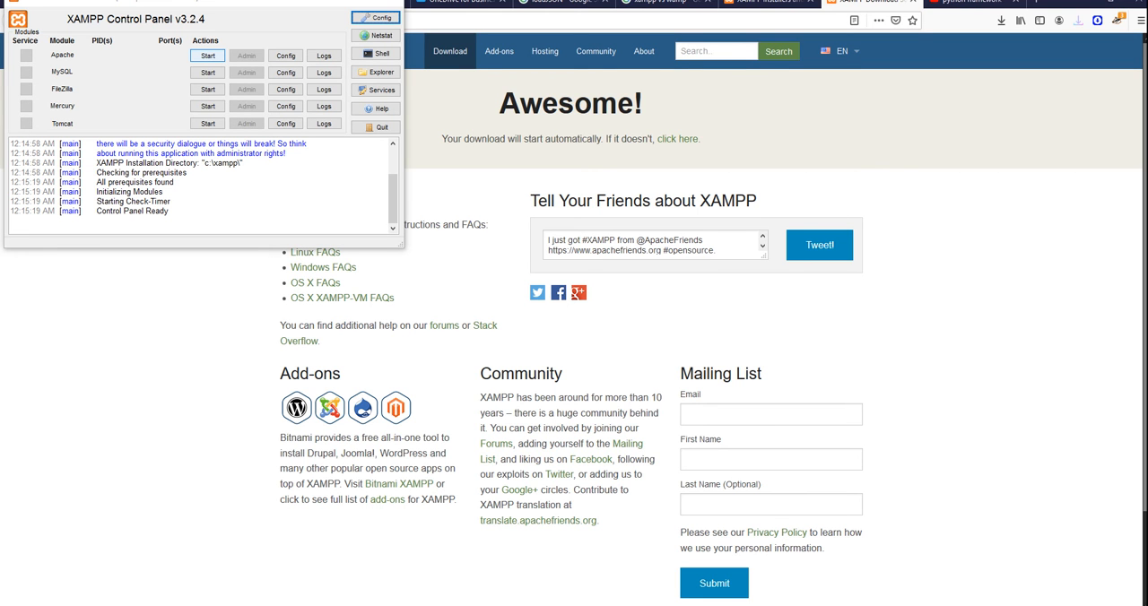
Open and dismiss the Apache module's Config options list in the Control Panel.
click(285, 56)
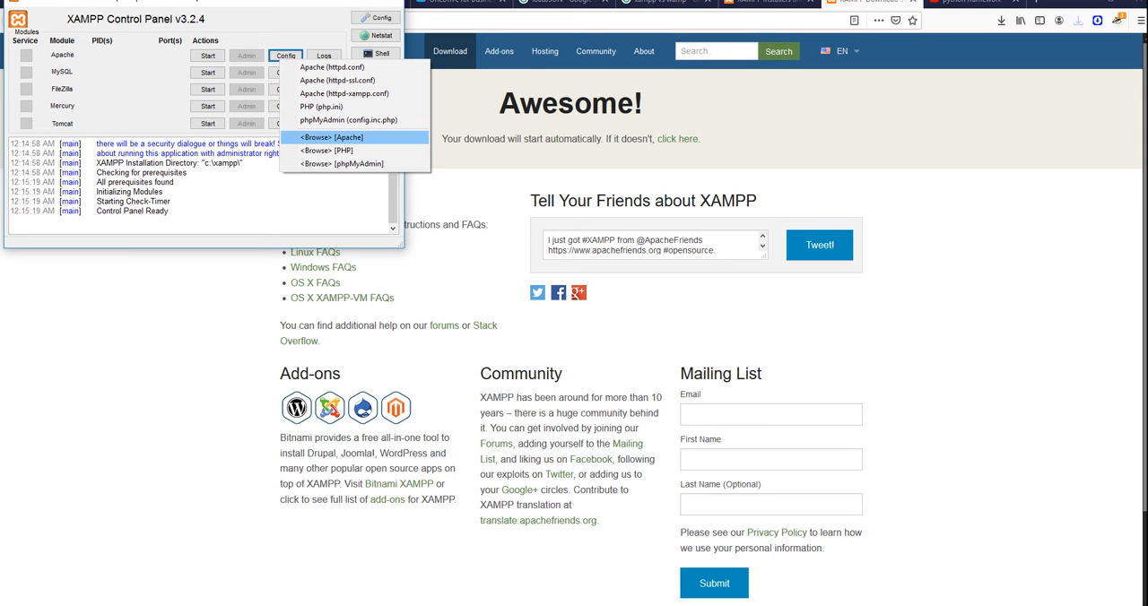
click(431, 139)
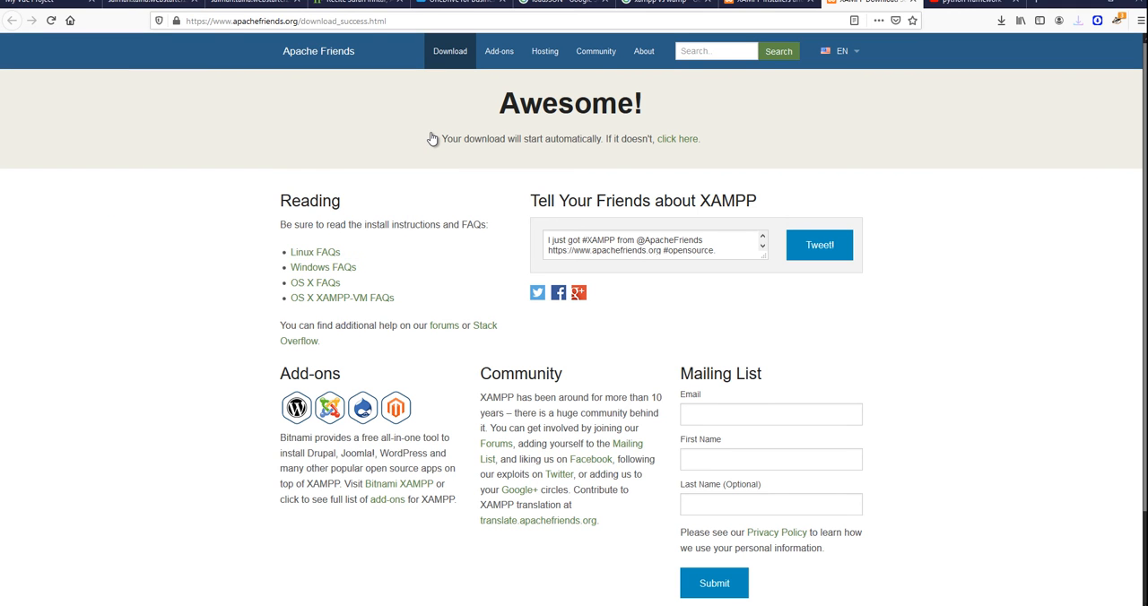
Browse from the My Websites folder to the C:\xampp\htdocs folder in File Explorer.
mouse_move(310, 605)
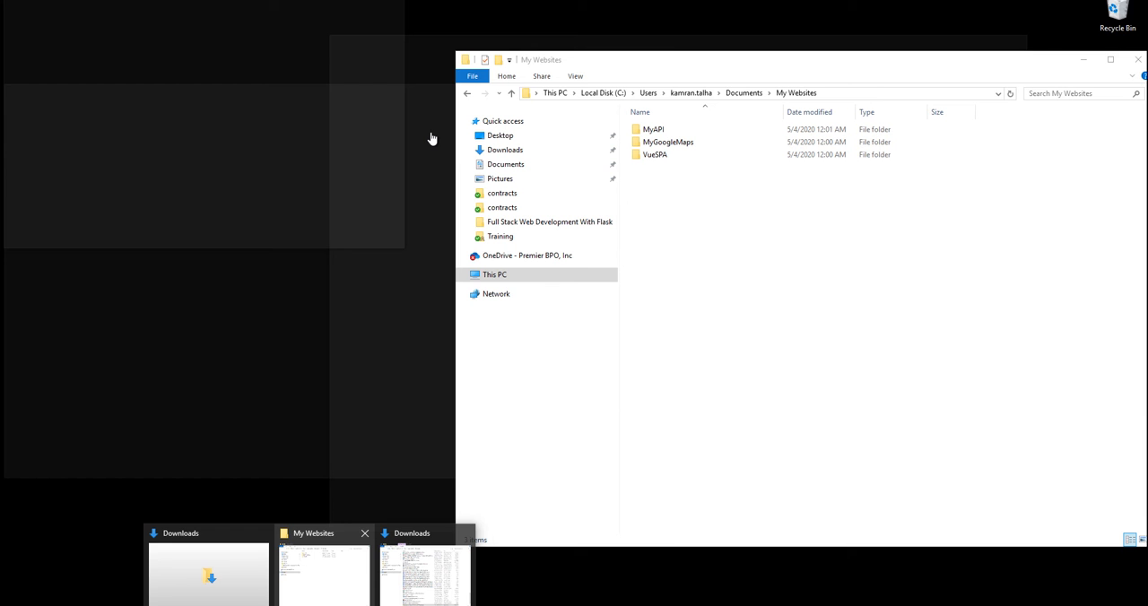
click(325, 574)
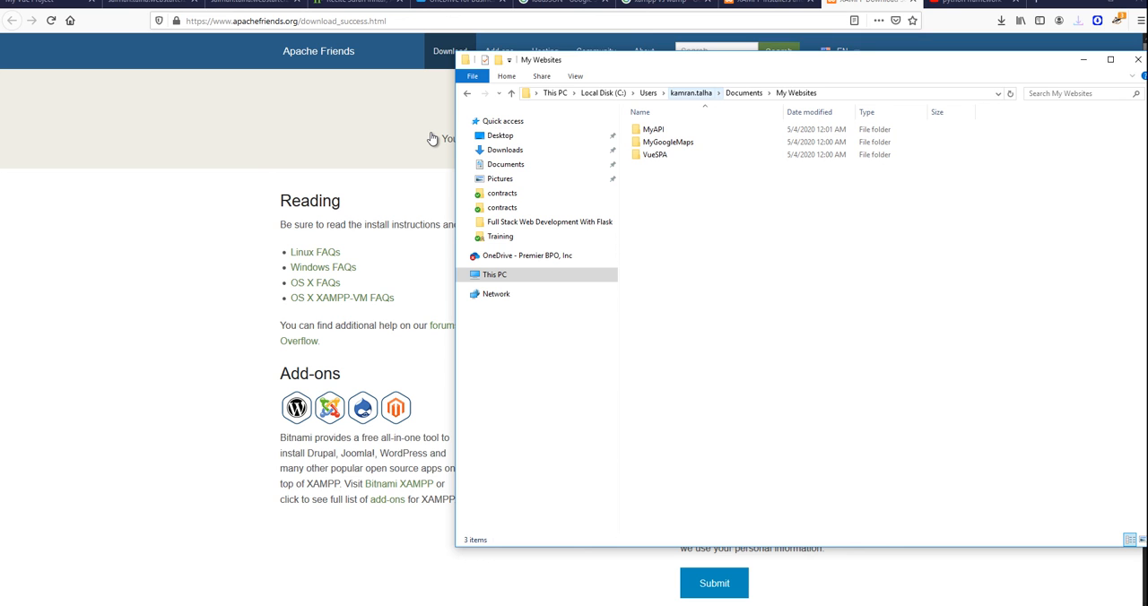
click(603, 93)
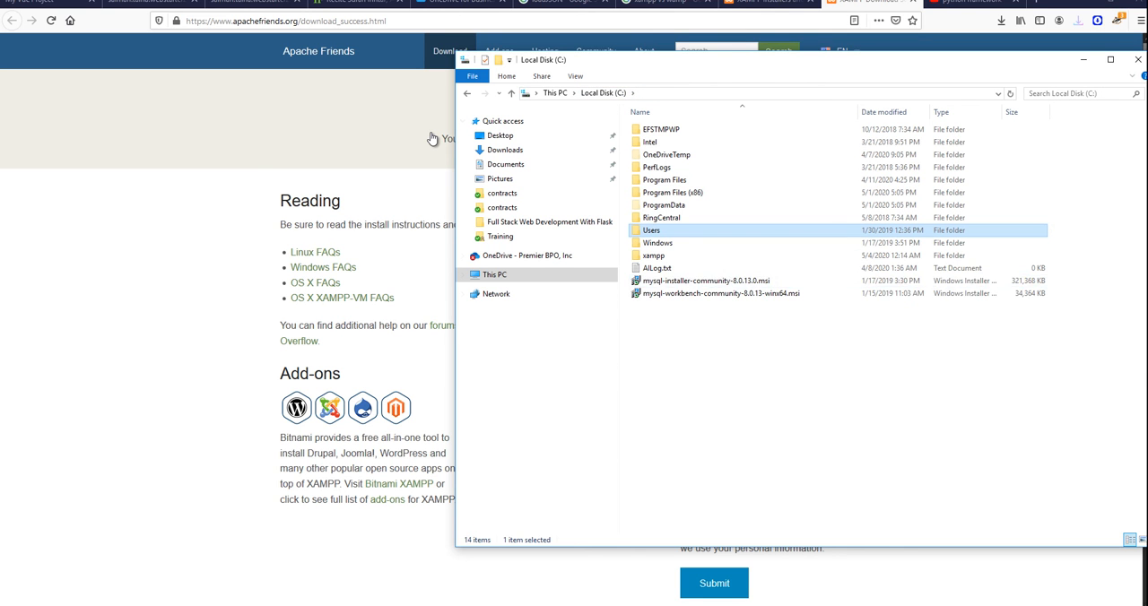
double_click(653, 256)
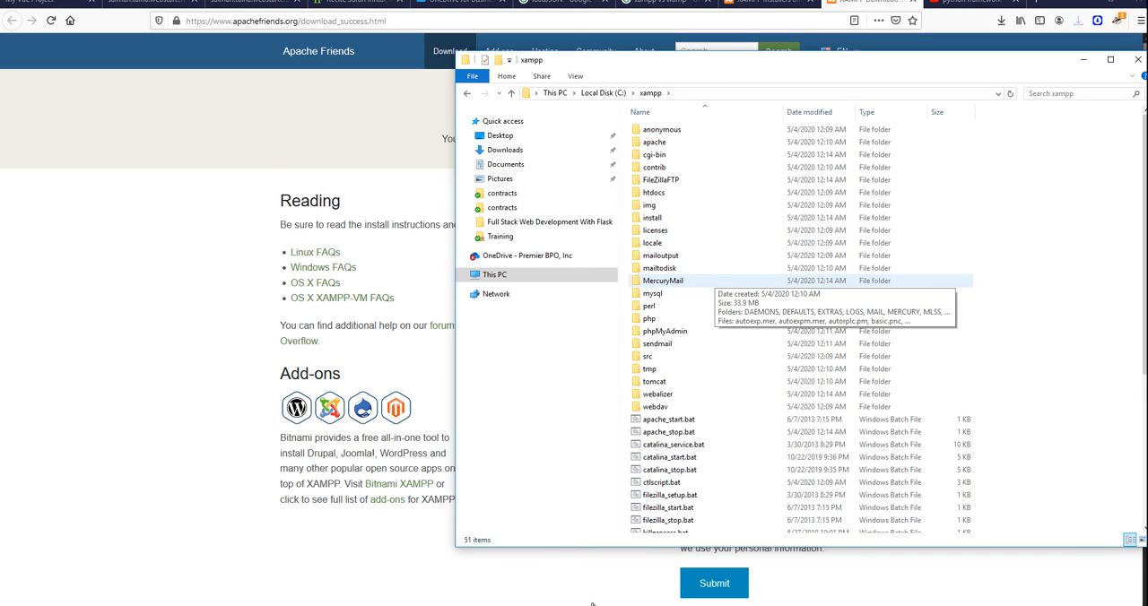
double_click(654, 192)
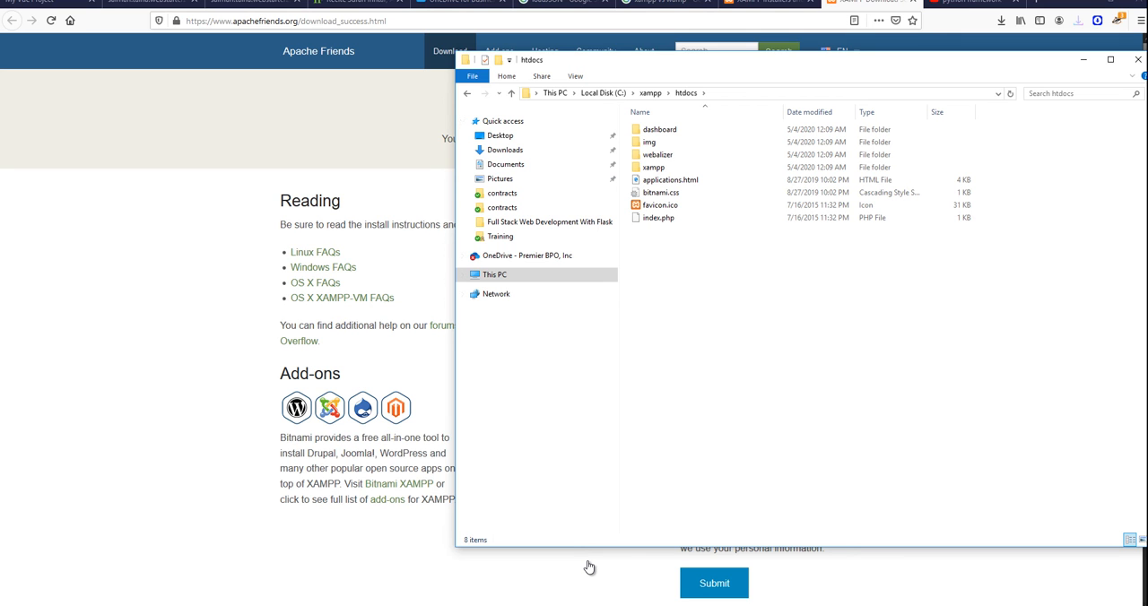
Start the Apache module in the Control Panel and open its Admin dashboard in the browser.
key(alt+Tab)
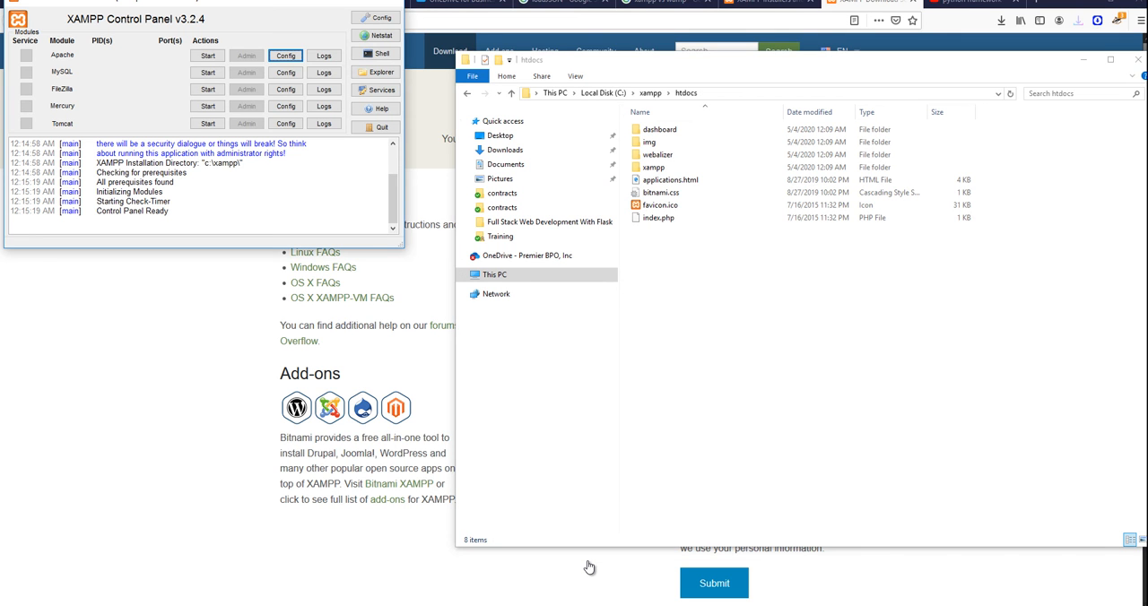
click(209, 55)
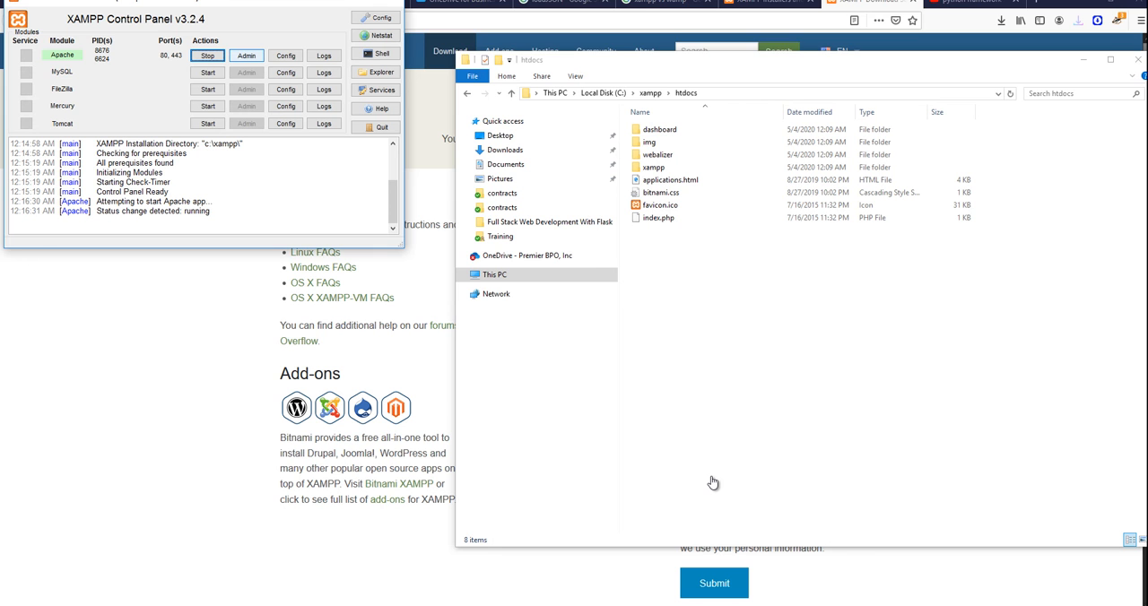
click(247, 56)
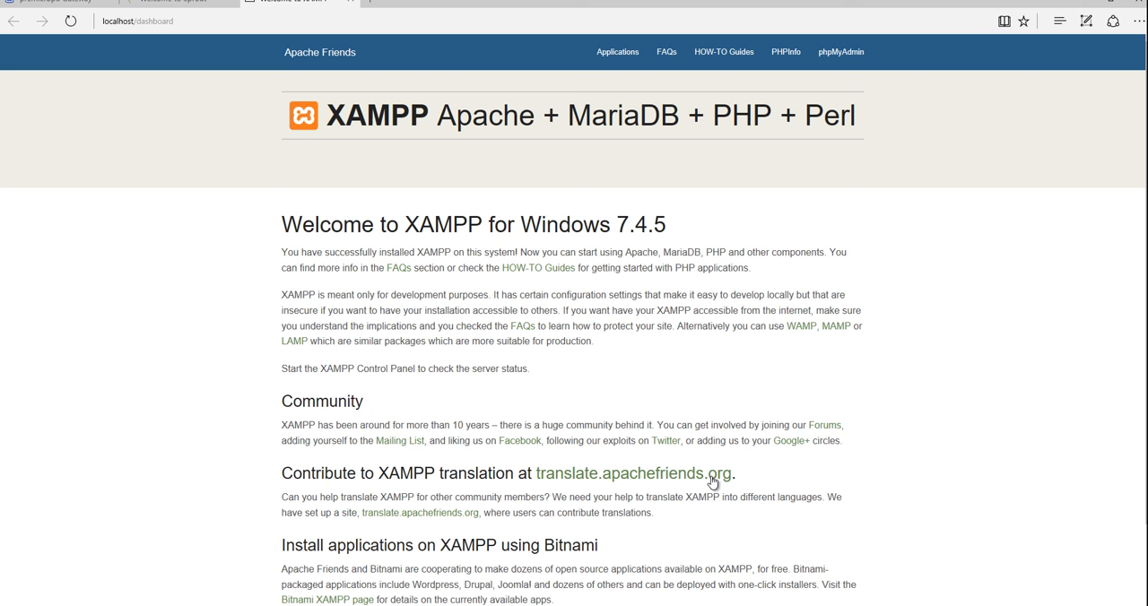
Open the dashboard's HOW-TO Guides in a new tab and go to the Configure Virtual Hosts guide.
scroll(713, 482, down, 2)
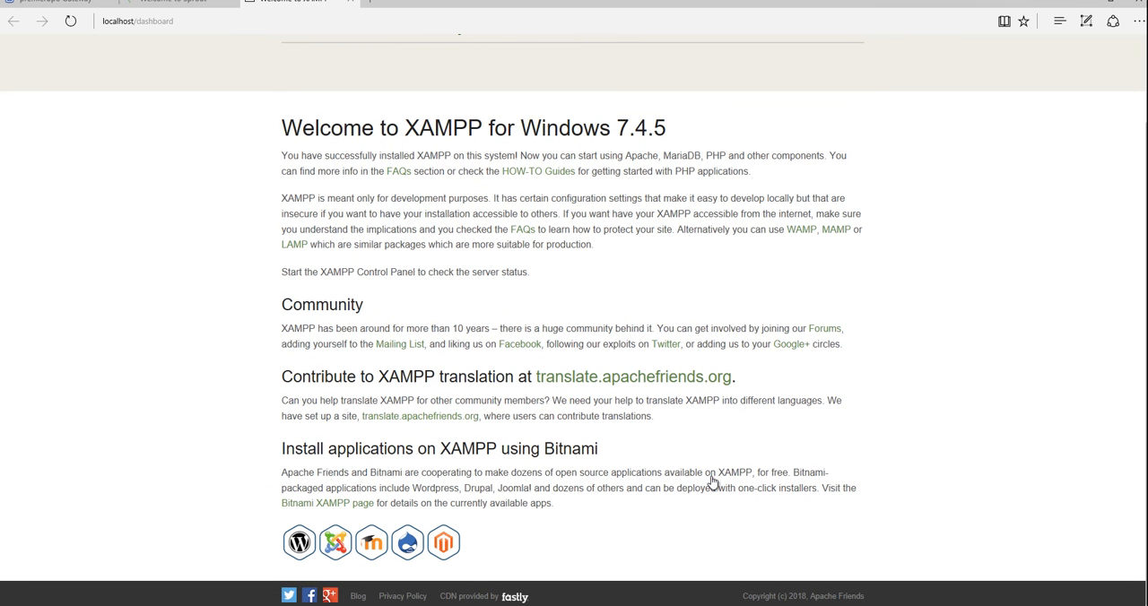
scroll(713, 482, up, 2)
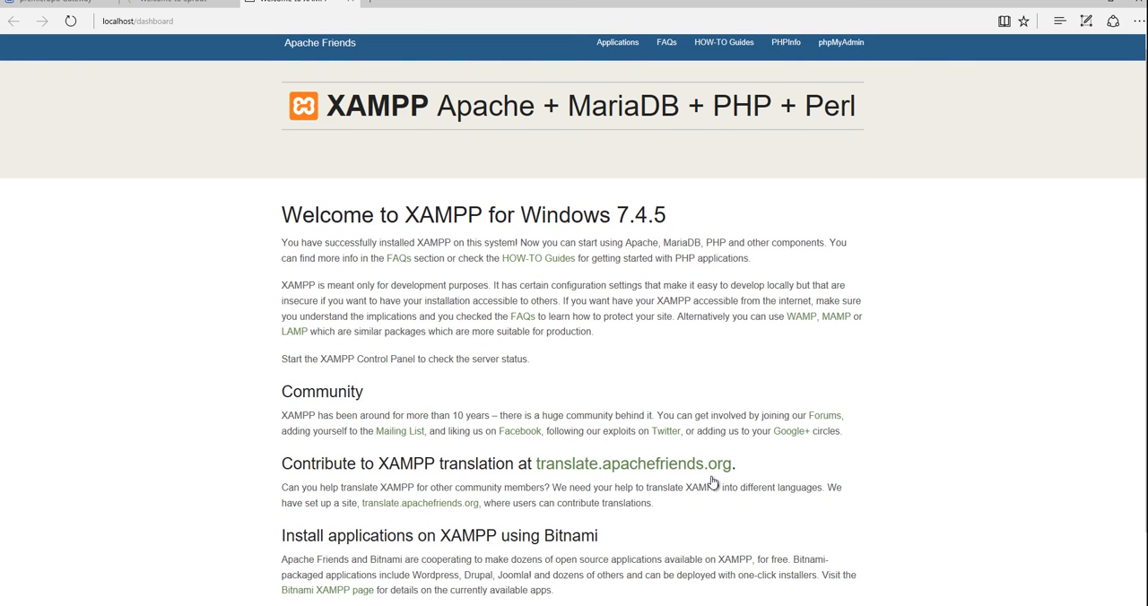
right_click(551, 258)
click(592, 267)
key(ctrl+Tab)
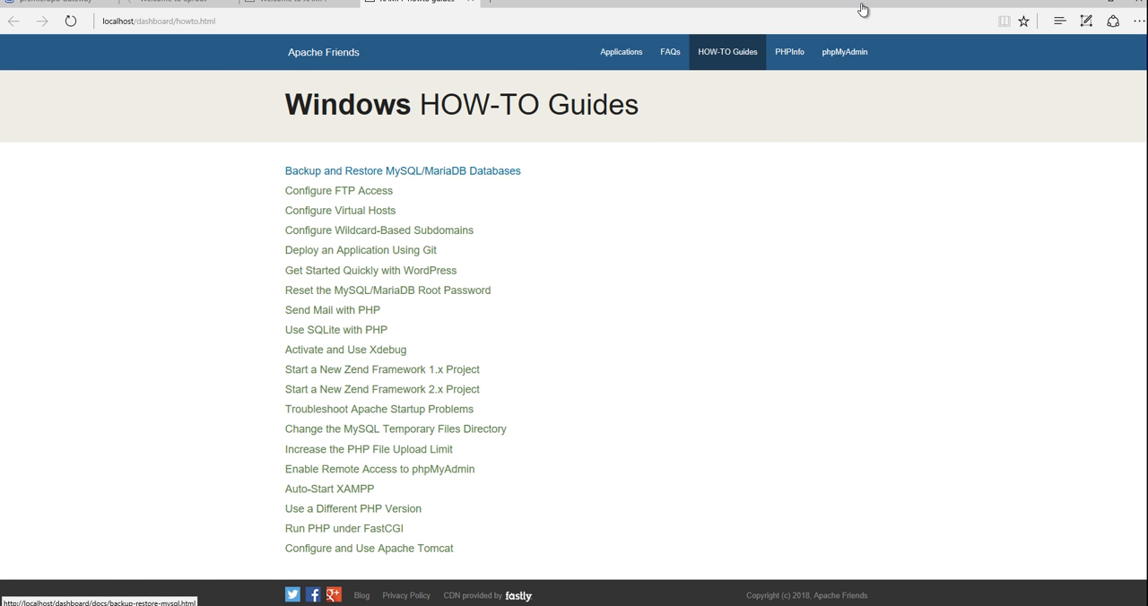
key(Tab)
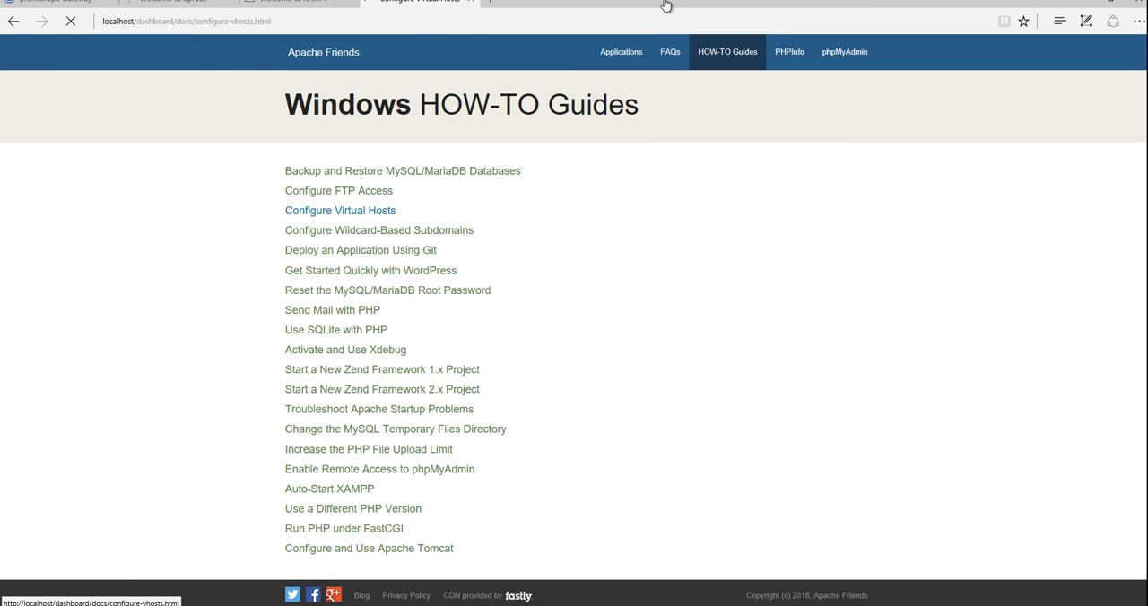
key(Return)
scroll(816, 7, down, 4)
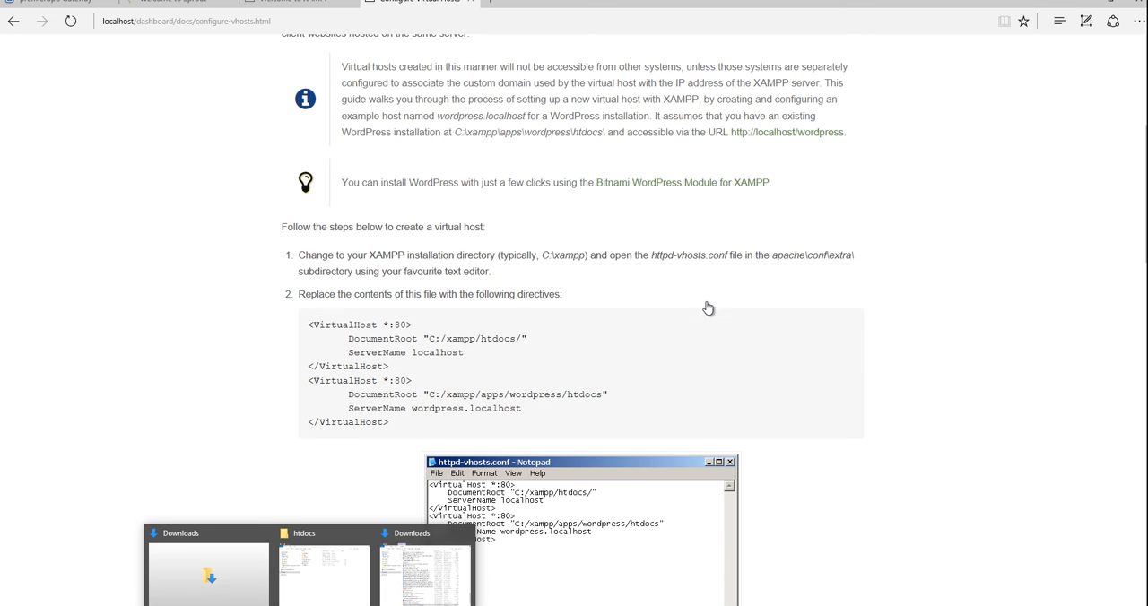
Open Apache's httpd.conf file from the Control Panel's Apache Config options.
key(alt+Tab)
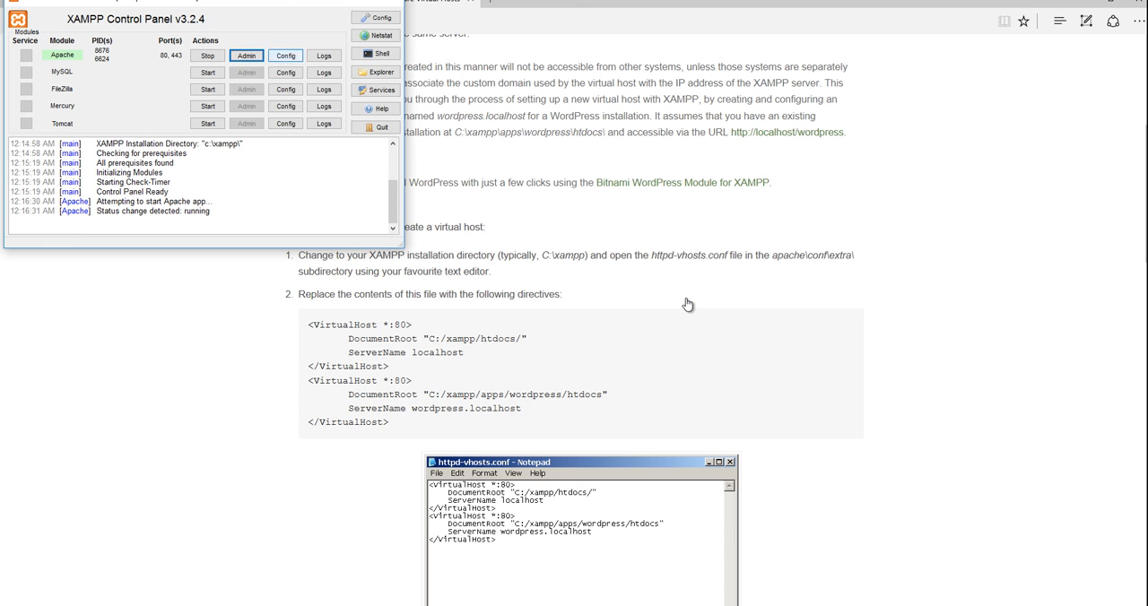
click(293, 56)
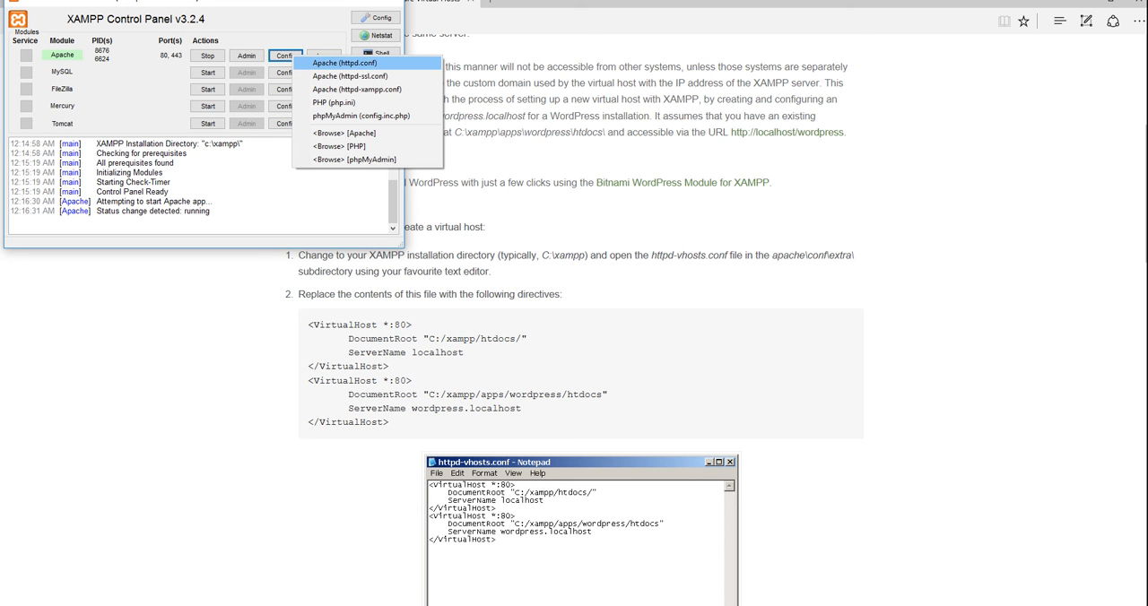
click(345, 63)
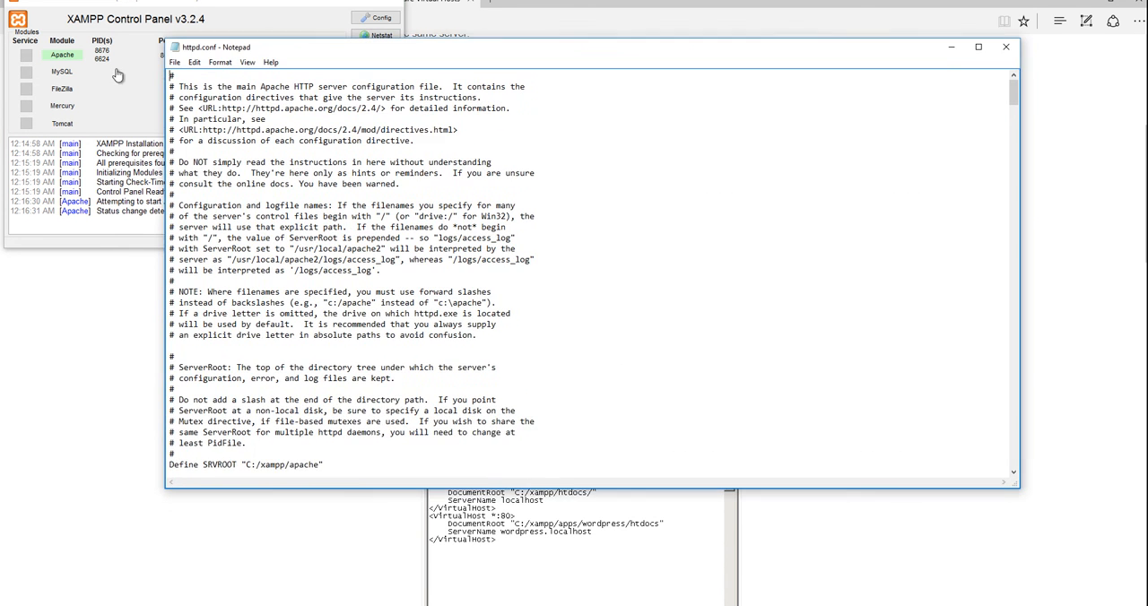
Scroll through httpd.conf to examine its ServerName and DocumentRoot directives.
scroll(24, 80, down, 4)
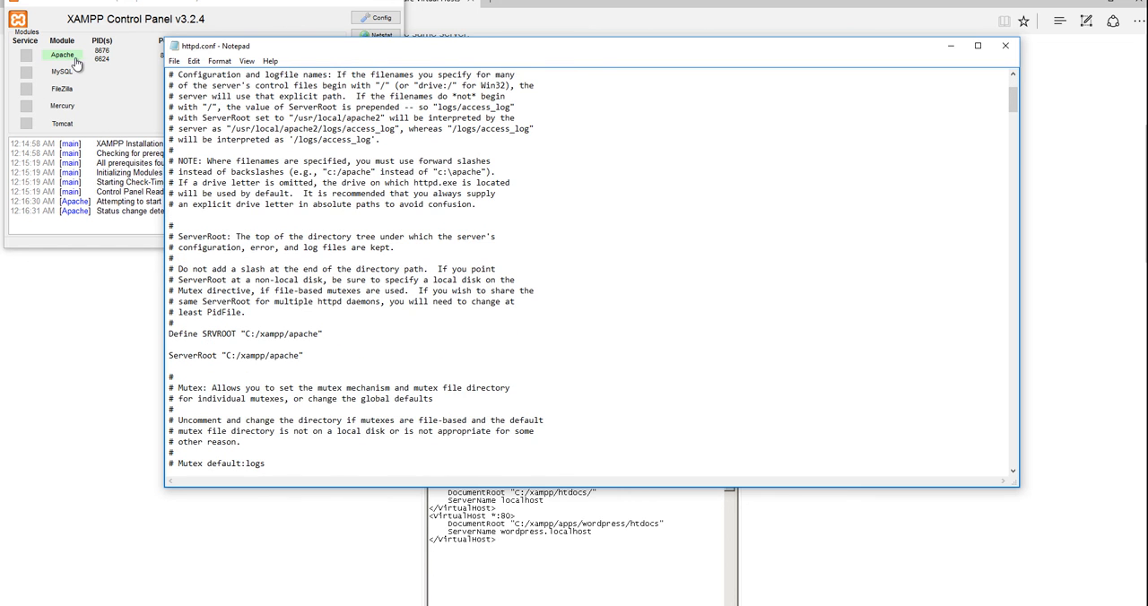
scroll(175, 55, down, 5)
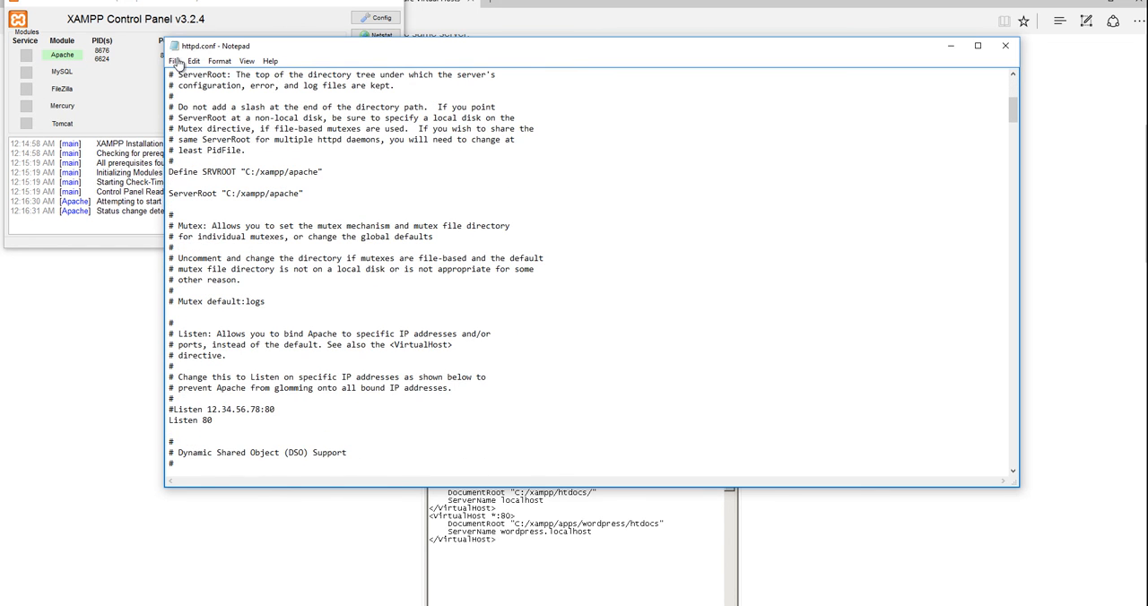
scroll(92, 78, down, 8)
scroll(92, 78, down, 20)
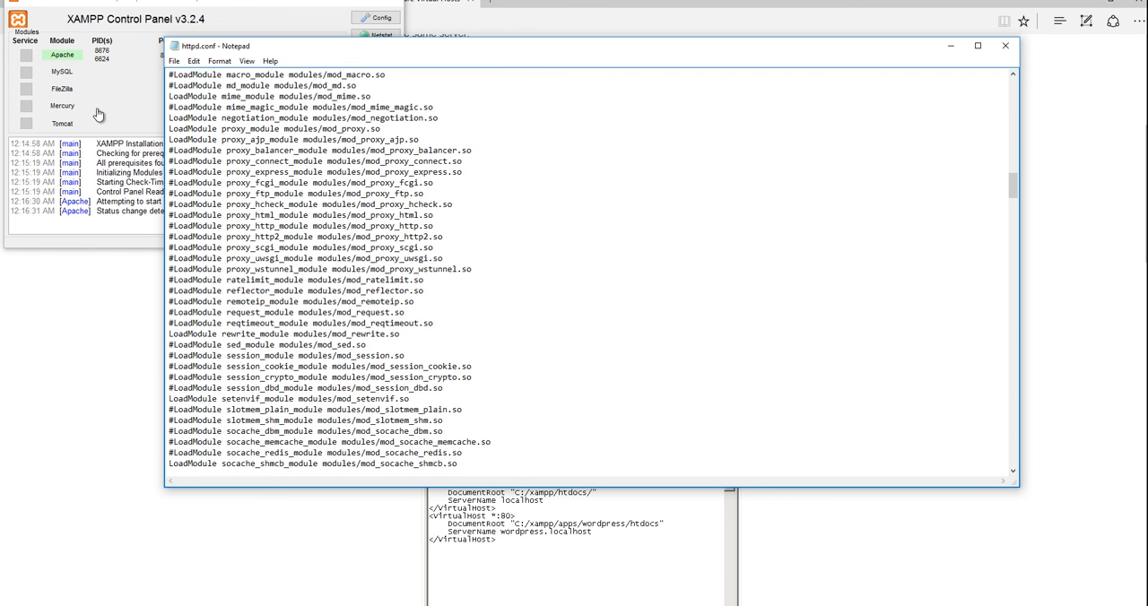
scroll(67, 131, down, 12)
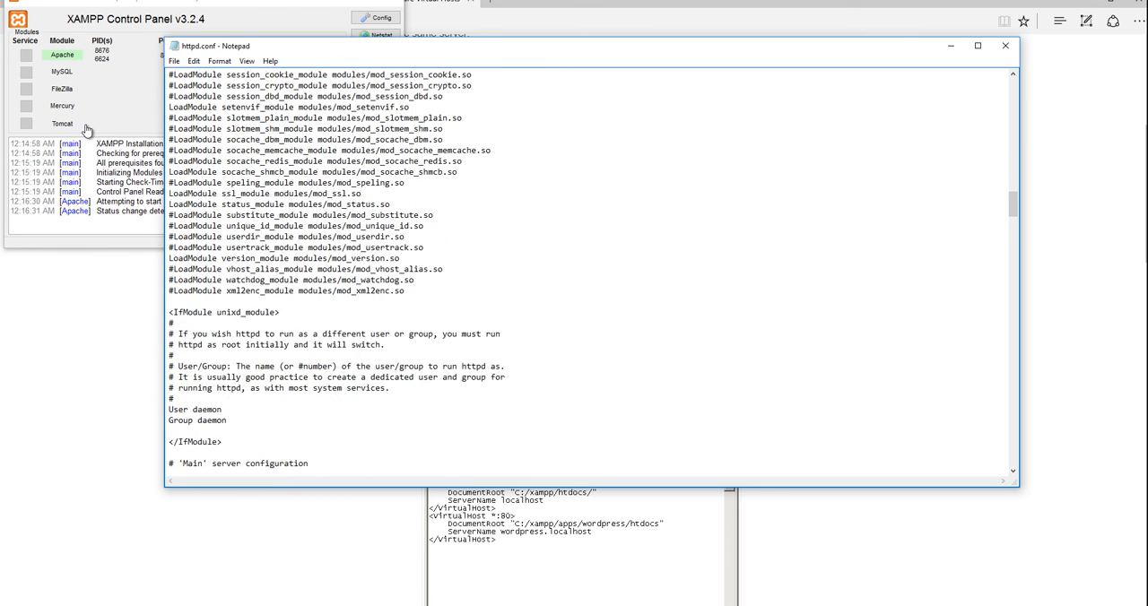
scroll(87, 131, down, 15)
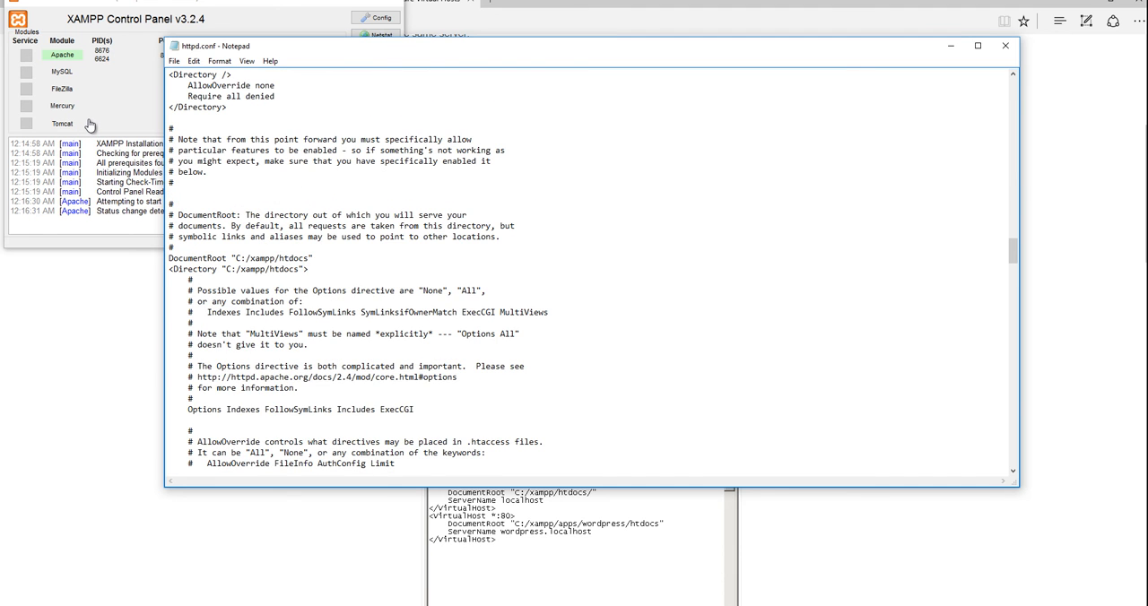
scroll(90, 125, up, 3)
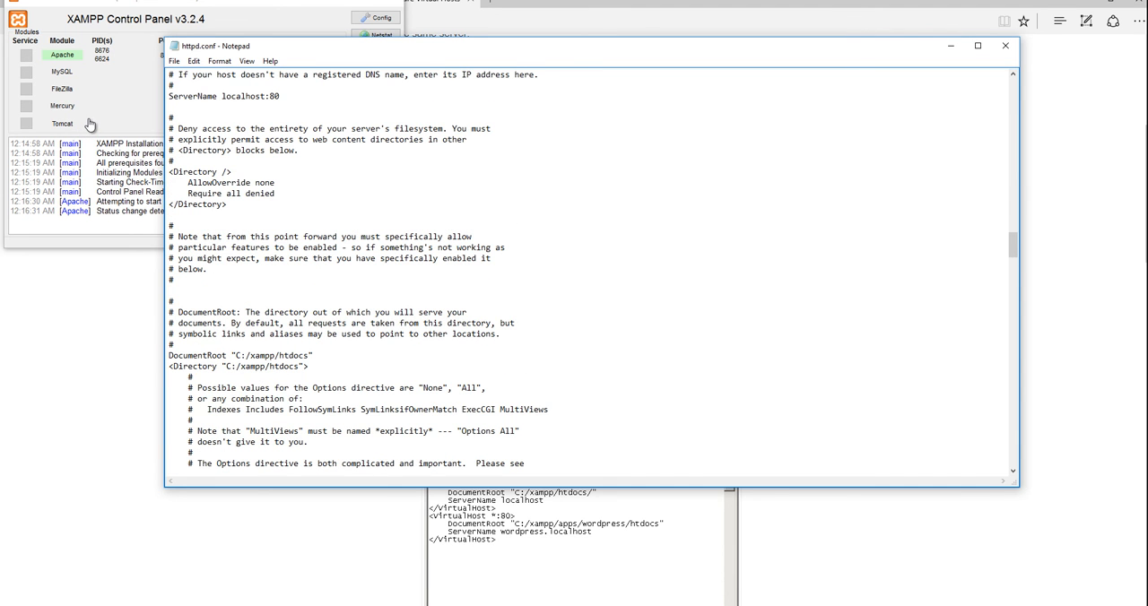
scroll(90, 121, down, 7)
scroll(90, 119, up, 7)
scroll(212, 63, up, 5)
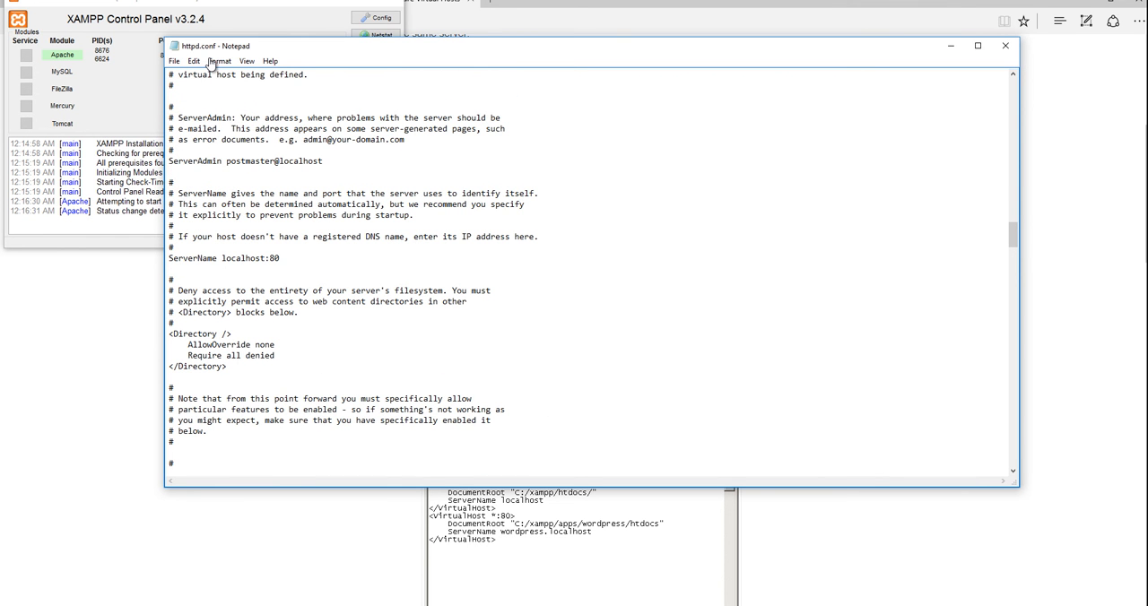
scroll(212, 64, up, 2)
scroll(269, 65, down, 12)
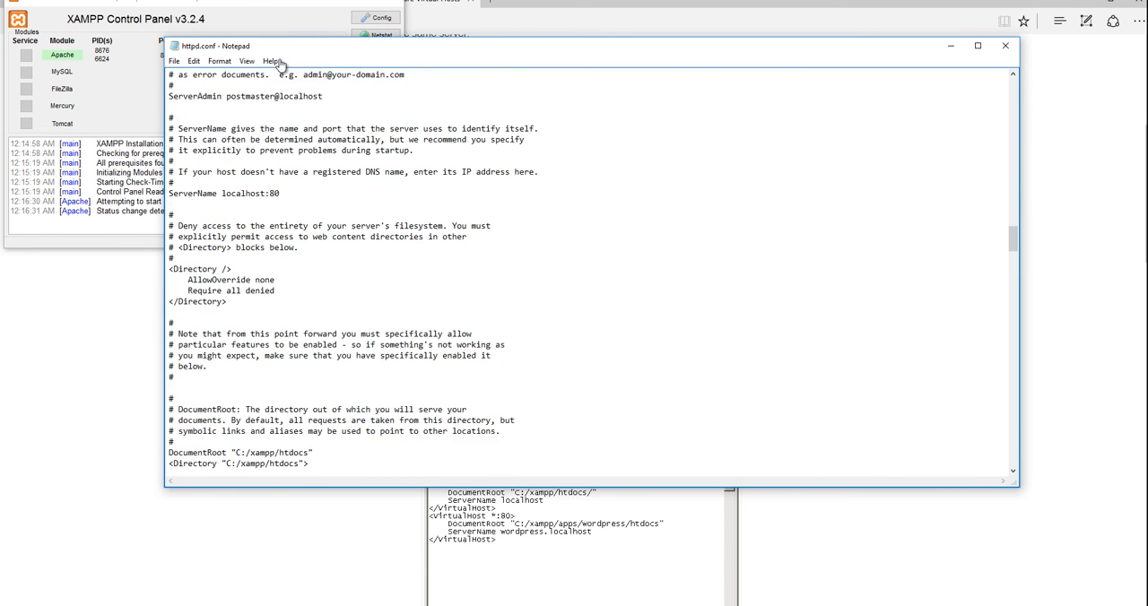
Scroll further through httpd.conf to examine its Directory, DirectoryIndex, logging and module sections.
scroll(269, 80, down, 6)
scroll(268, 101, up, 6)
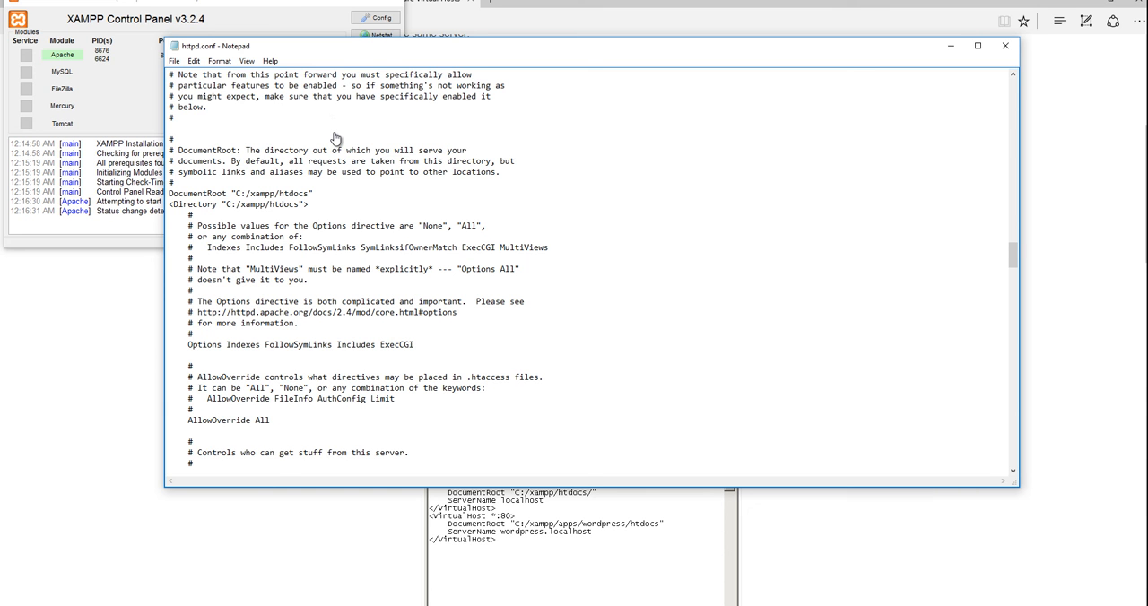
scroll(335, 138, down, 4)
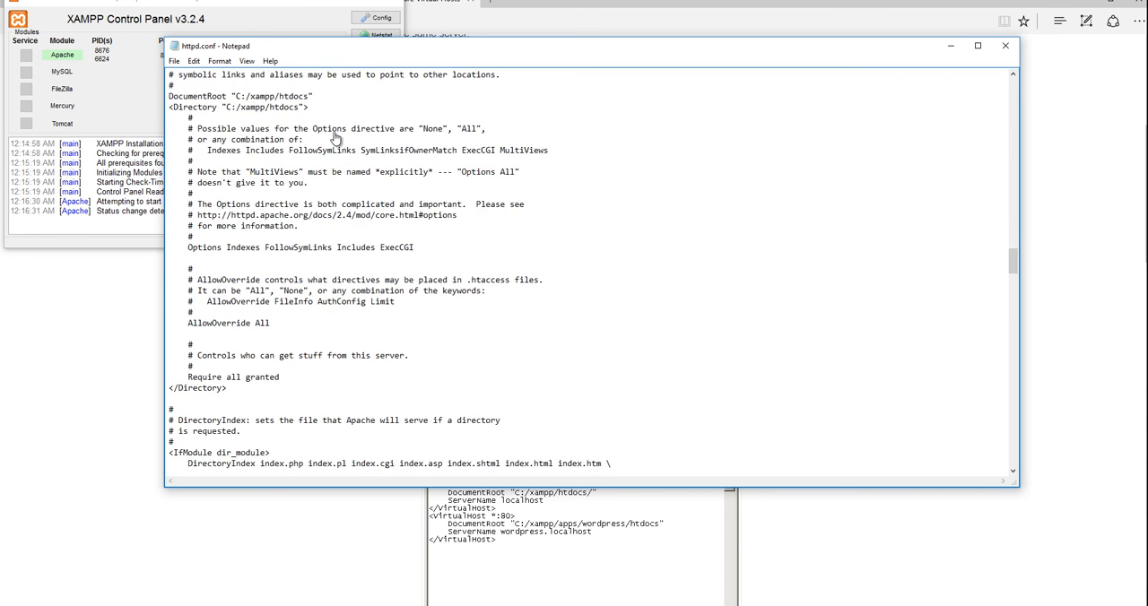
scroll(485, 264, down, 10)
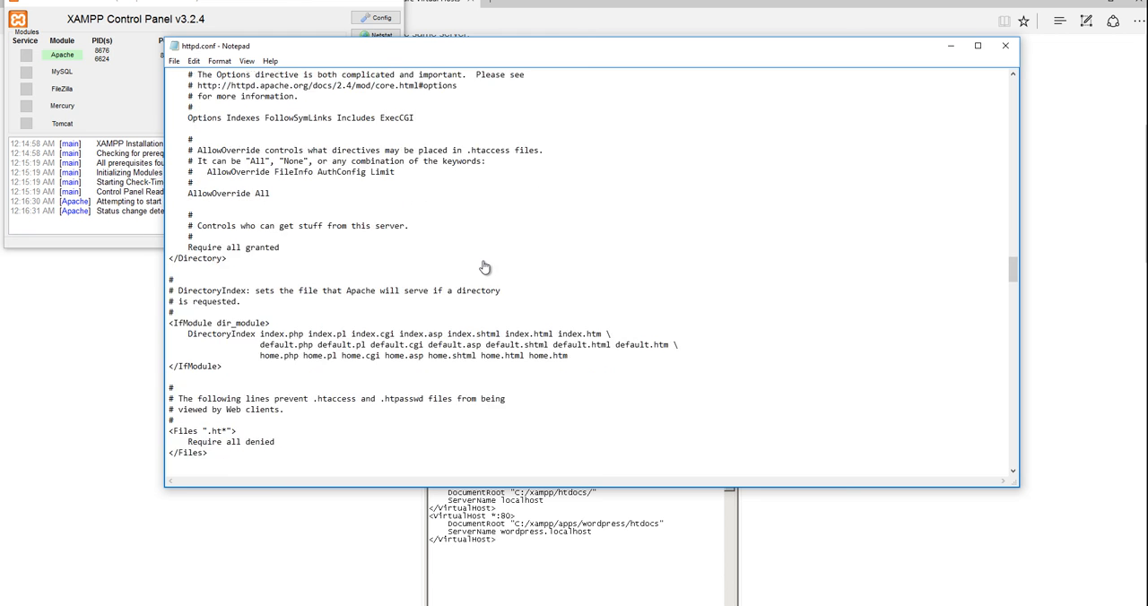
scroll(484, 263, down, 20)
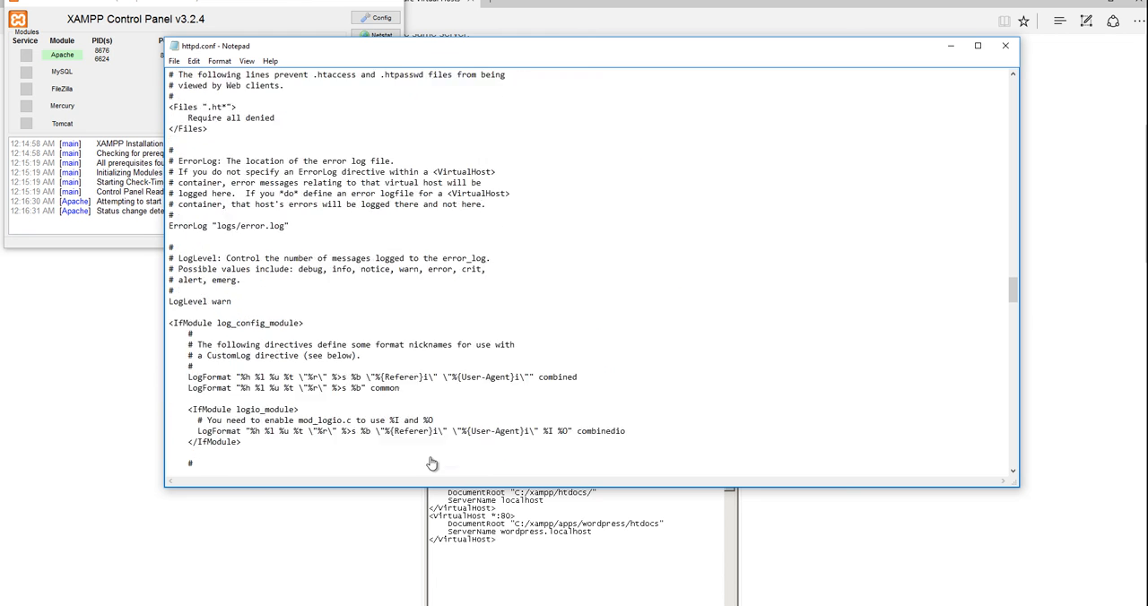
scroll(484, 264, down, 6)
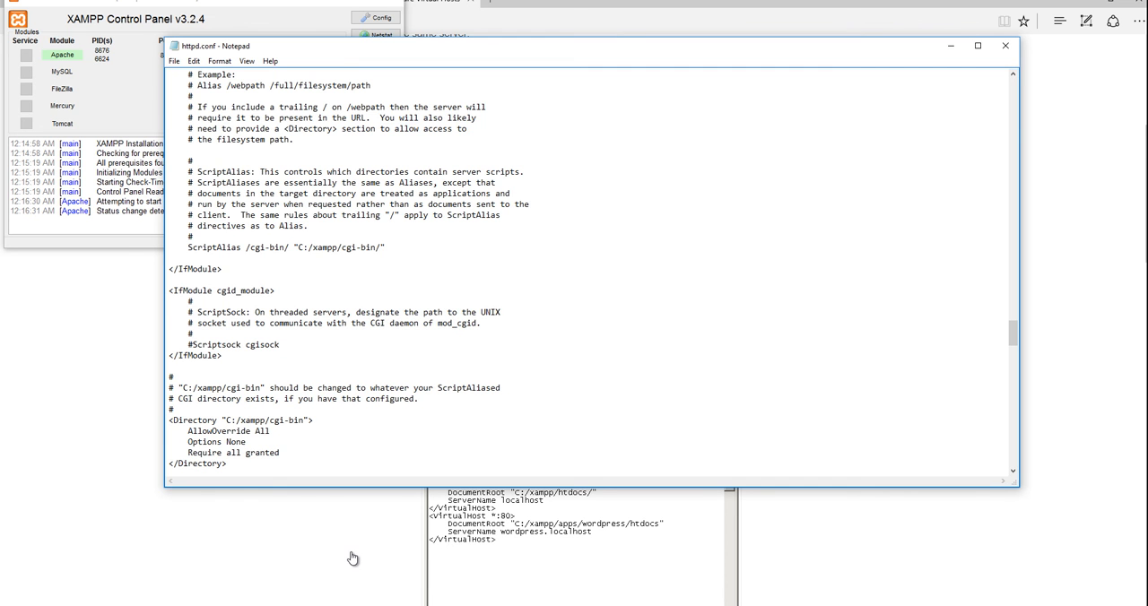
scroll(698, 104, down, 5)
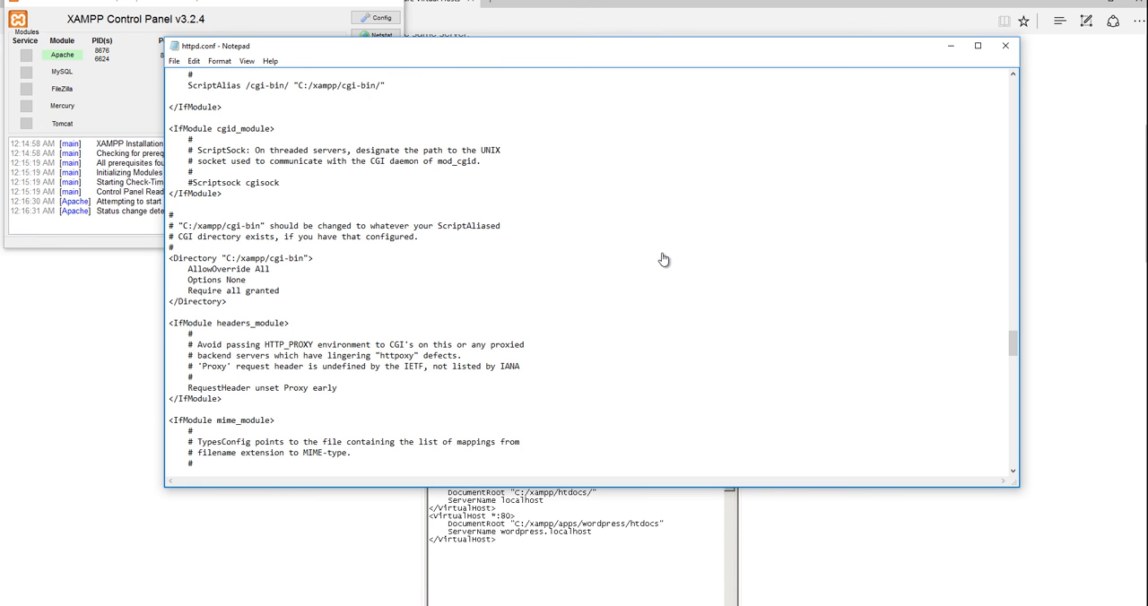
scroll(664, 259, down, 17)
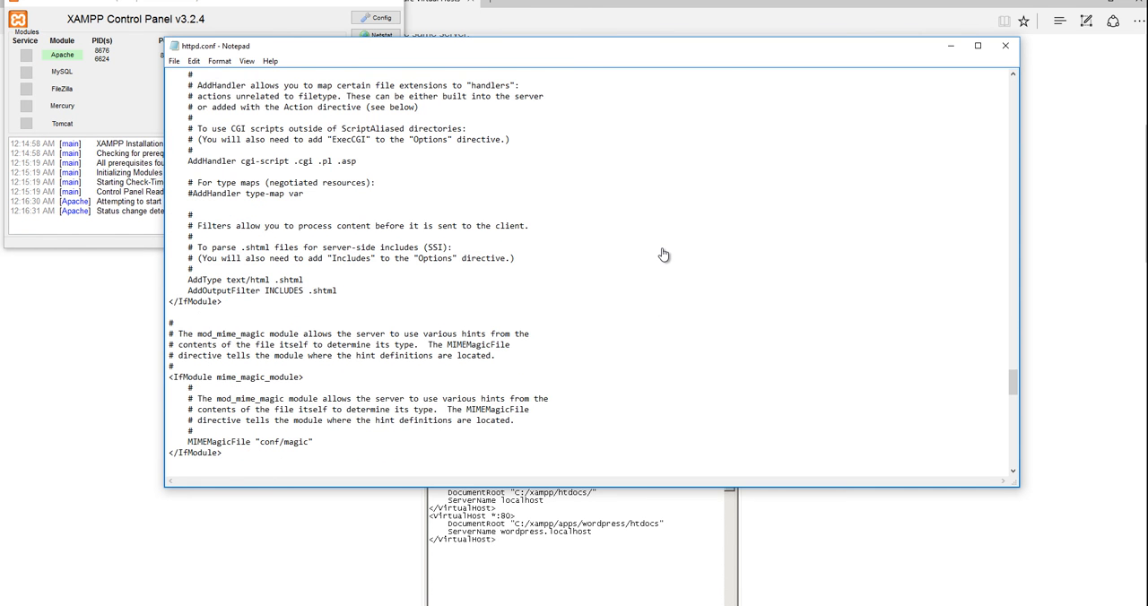
Copy the My Websites folder from the user's Documents folder into C:\xampp\htdocs.
key(alt+Tab)
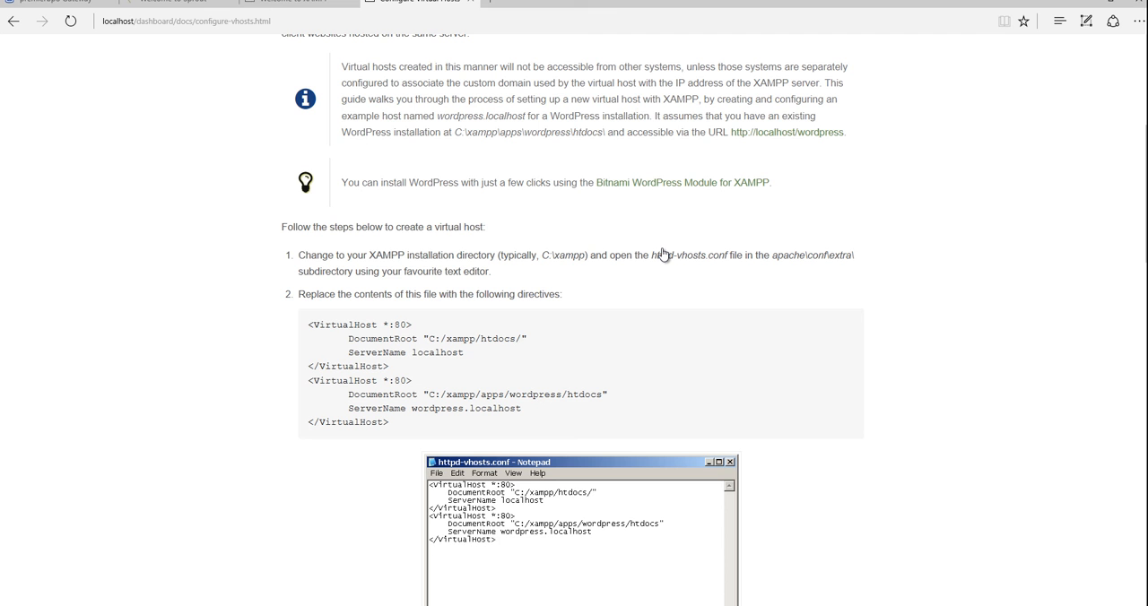
mouse_move(310, 605)
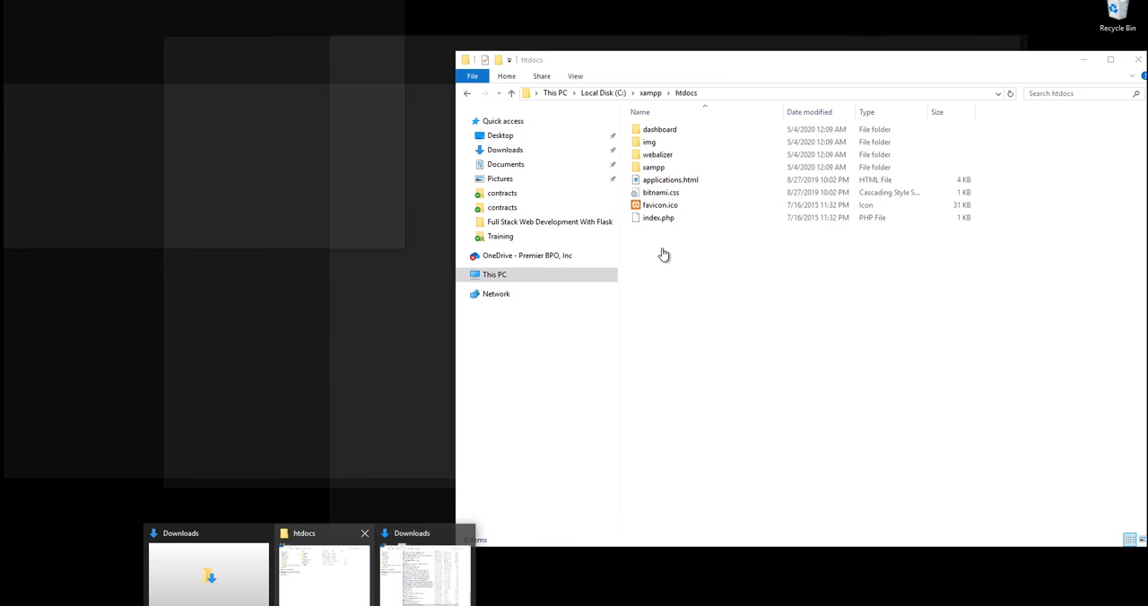
click(324, 574)
click(310, 605)
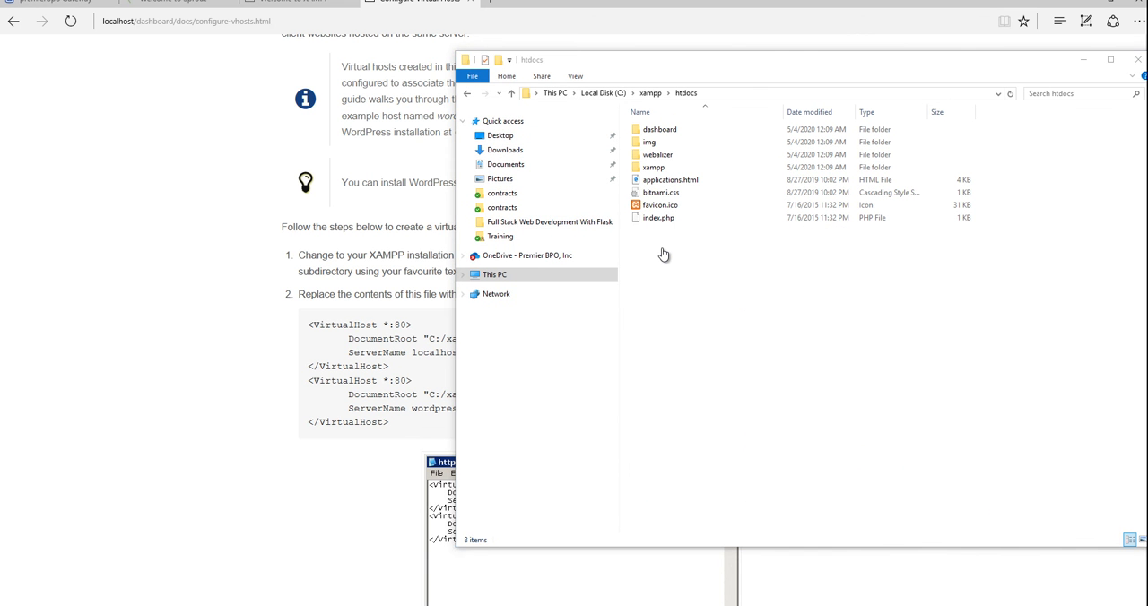
click(207, 570)
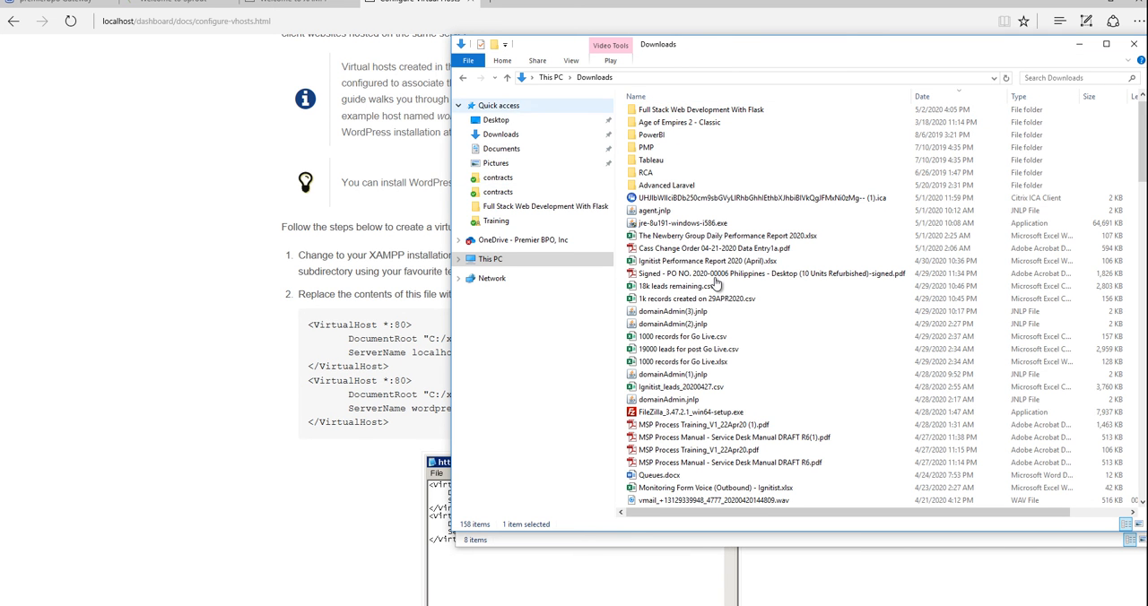
click(490, 258)
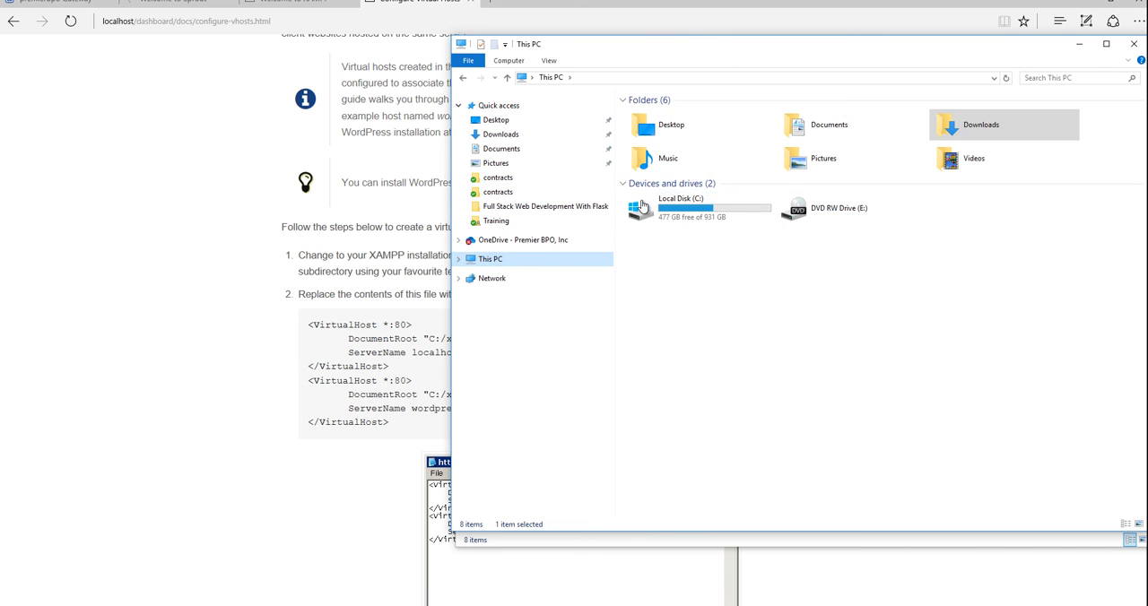
double_click(668, 220)
double_click(648, 215)
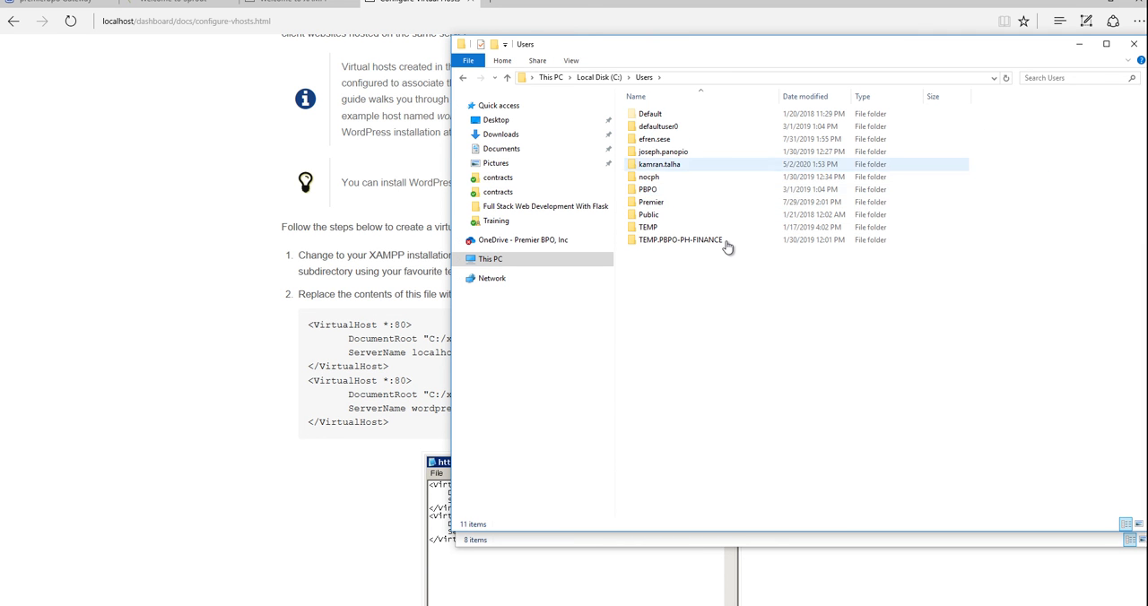
double_click(671, 165)
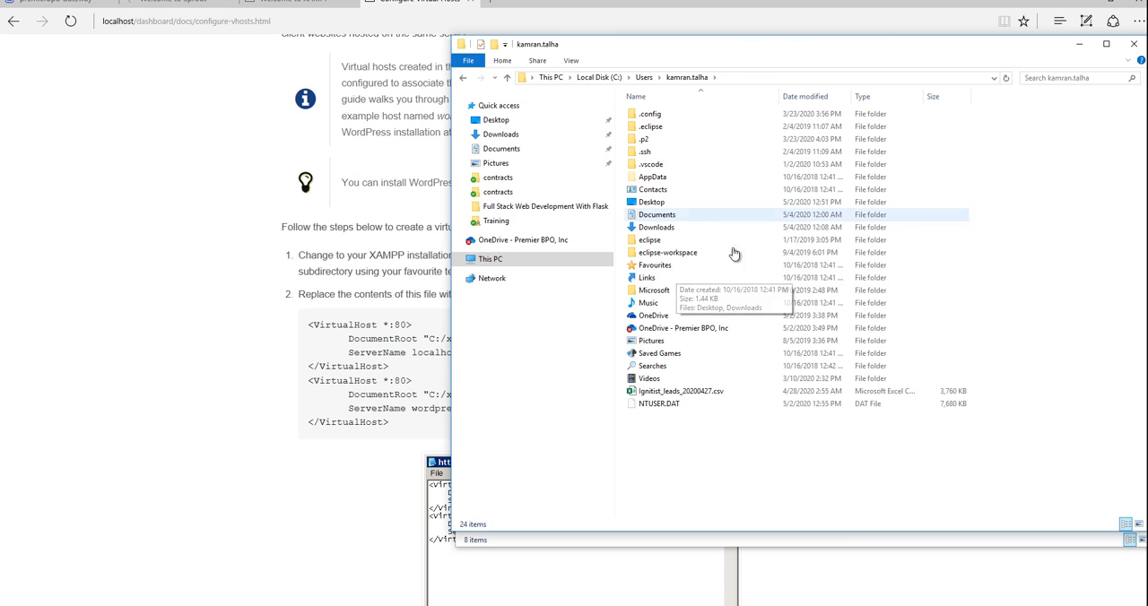
double_click(717, 215)
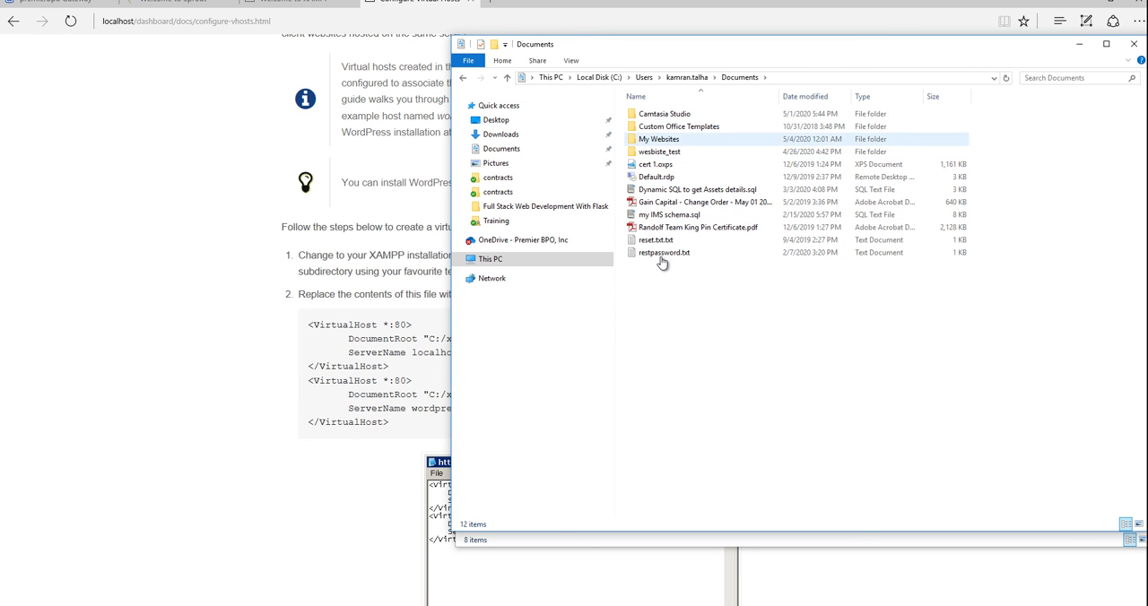
click(659, 139)
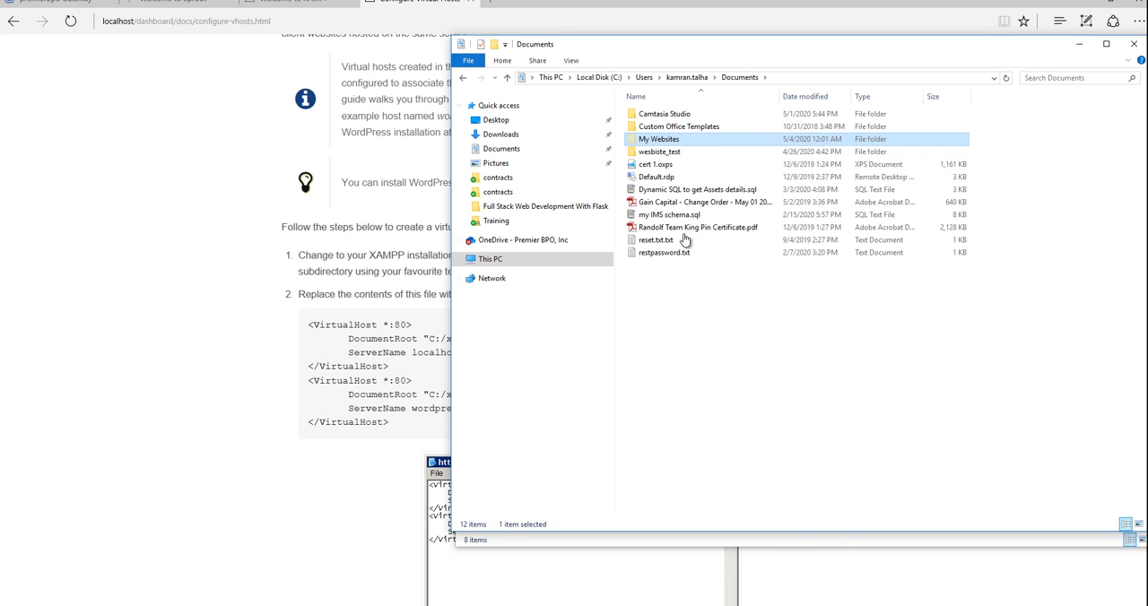
mouse_move(307, 603)
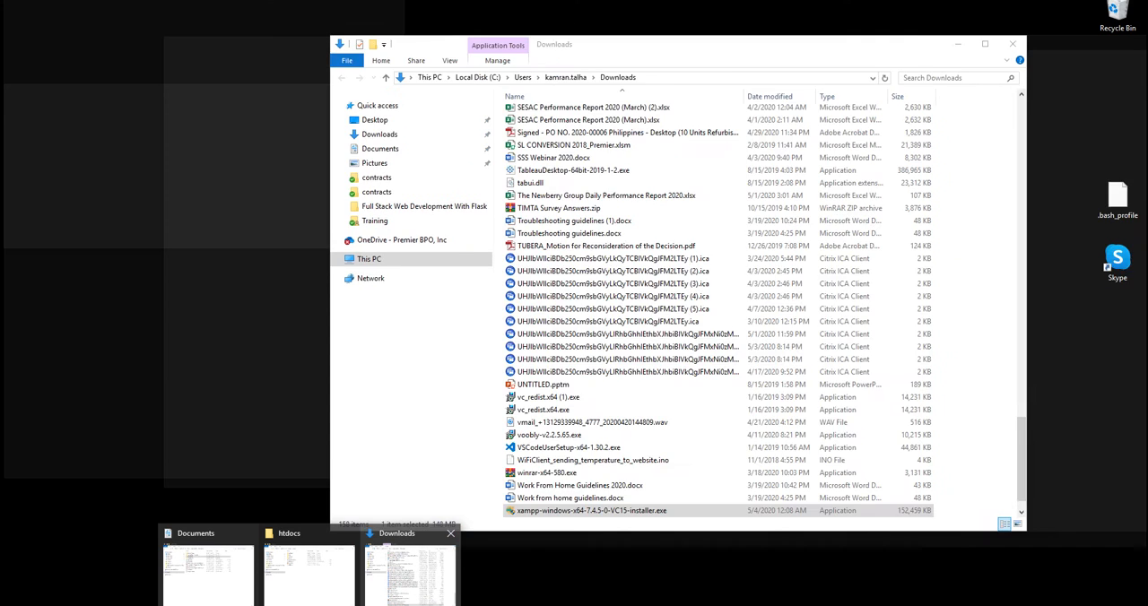
click(314, 558)
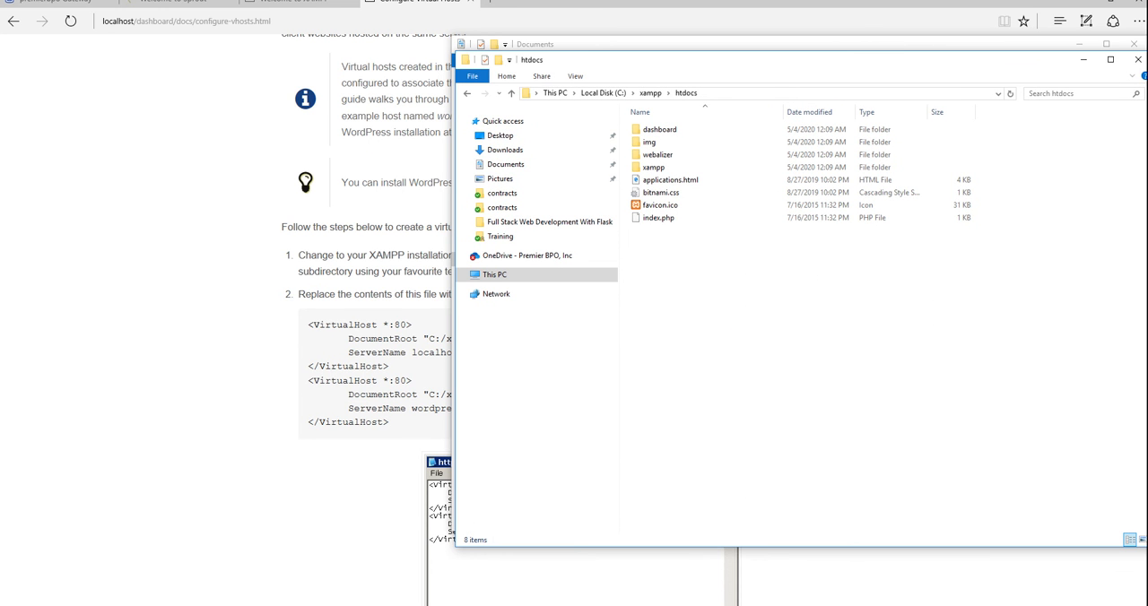
key(ctrl+v)
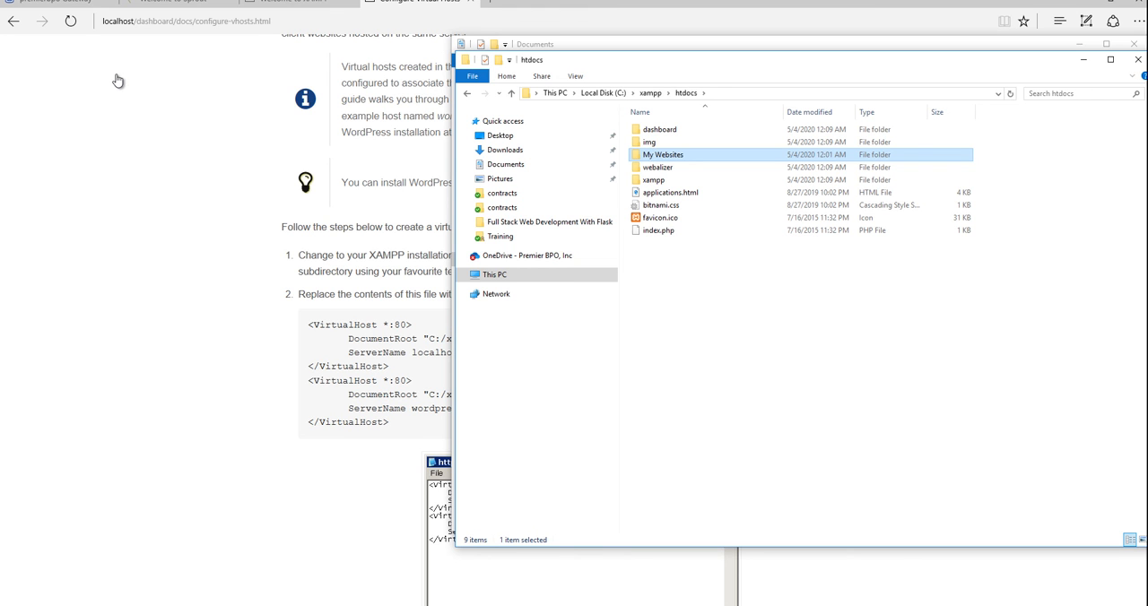
Read through the Configure Virtual Hosts guide's steps for httpd-vhosts.conf, restarting Apache and editing the hosts file.
click(255, 62)
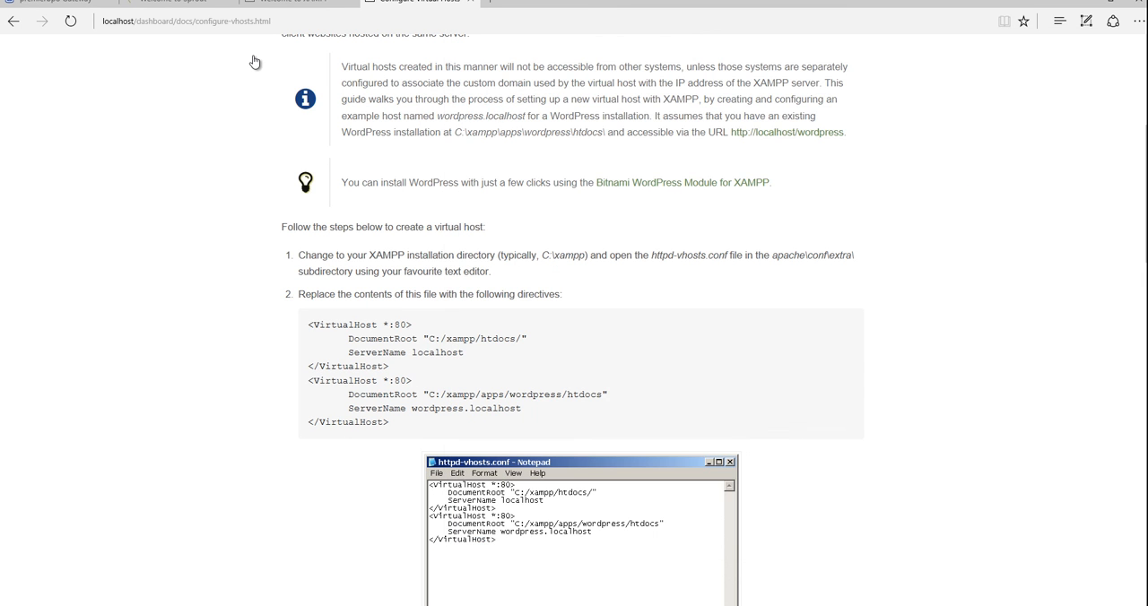
scroll(255, 62, up, 2)
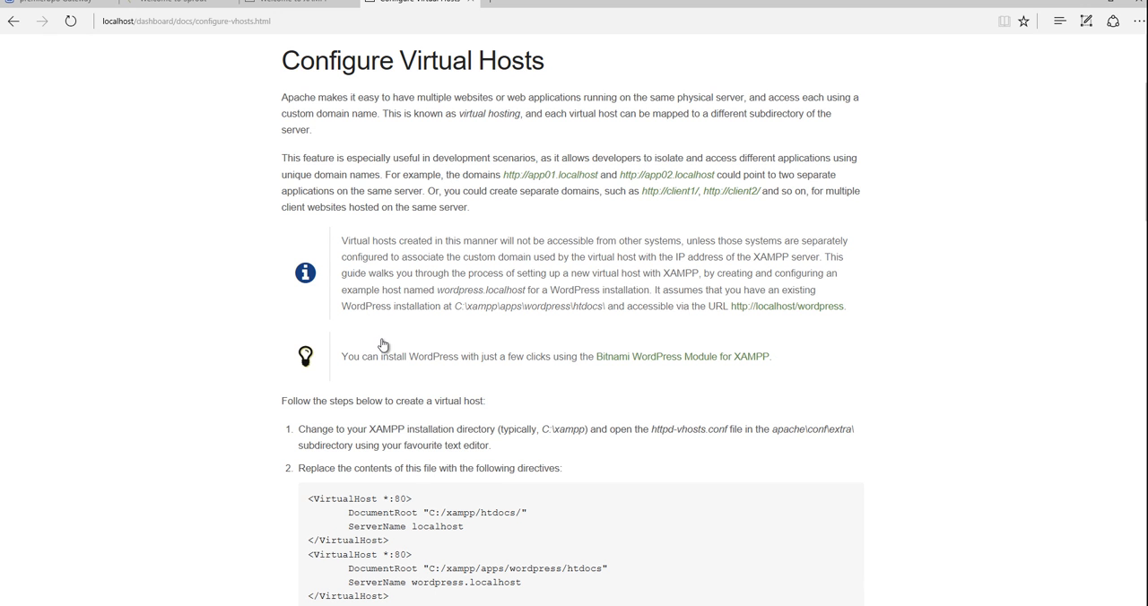
scroll(382, 345, down, 5)
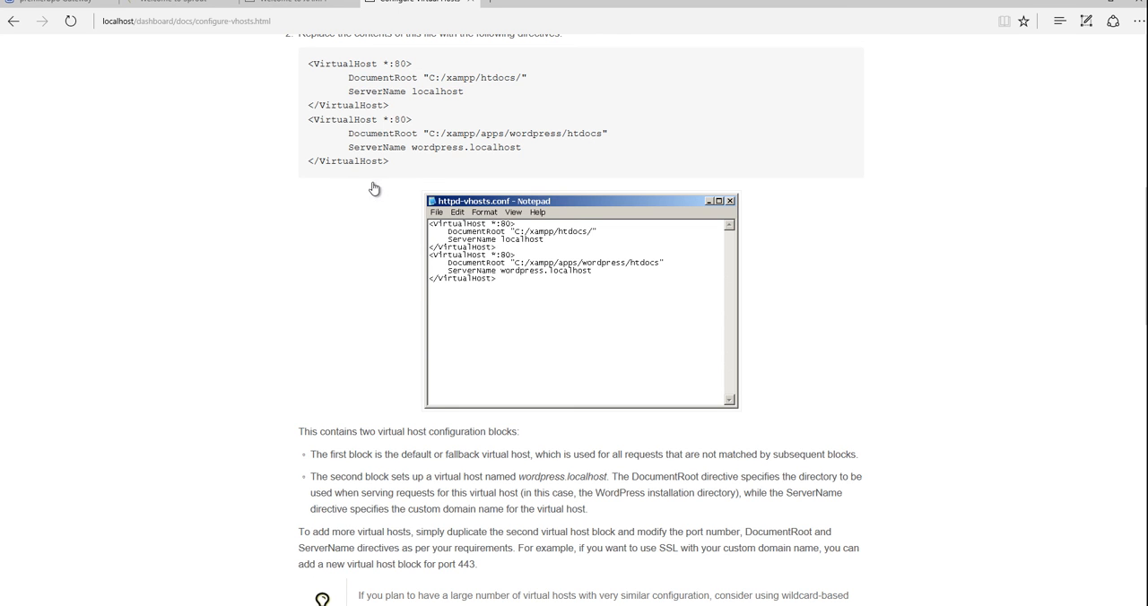
scroll(356, 215, down, 6)
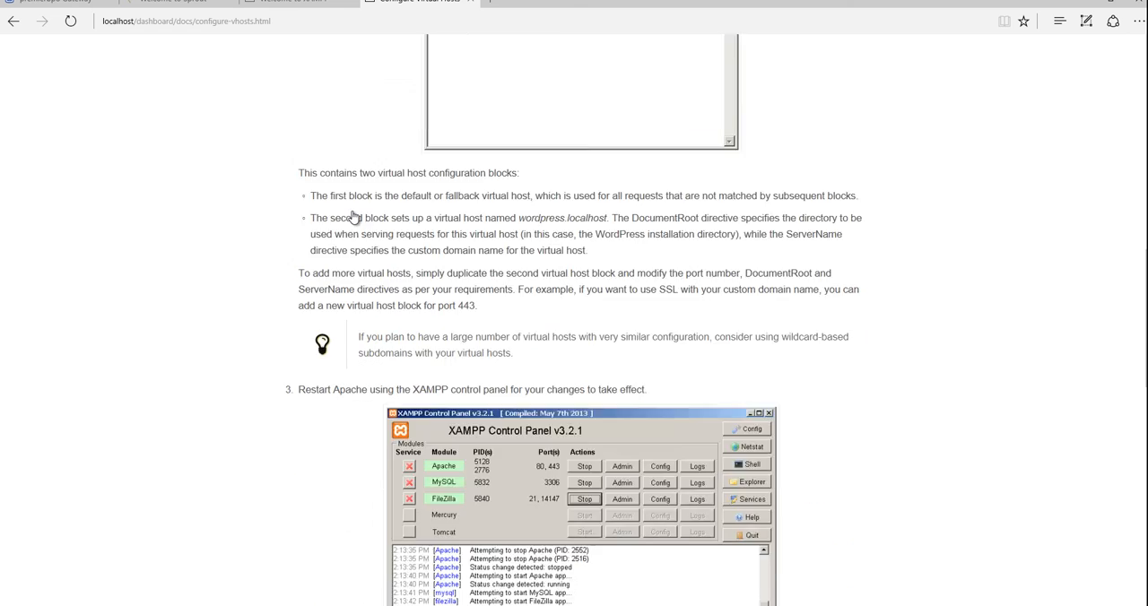
scroll(355, 215, down, 7)
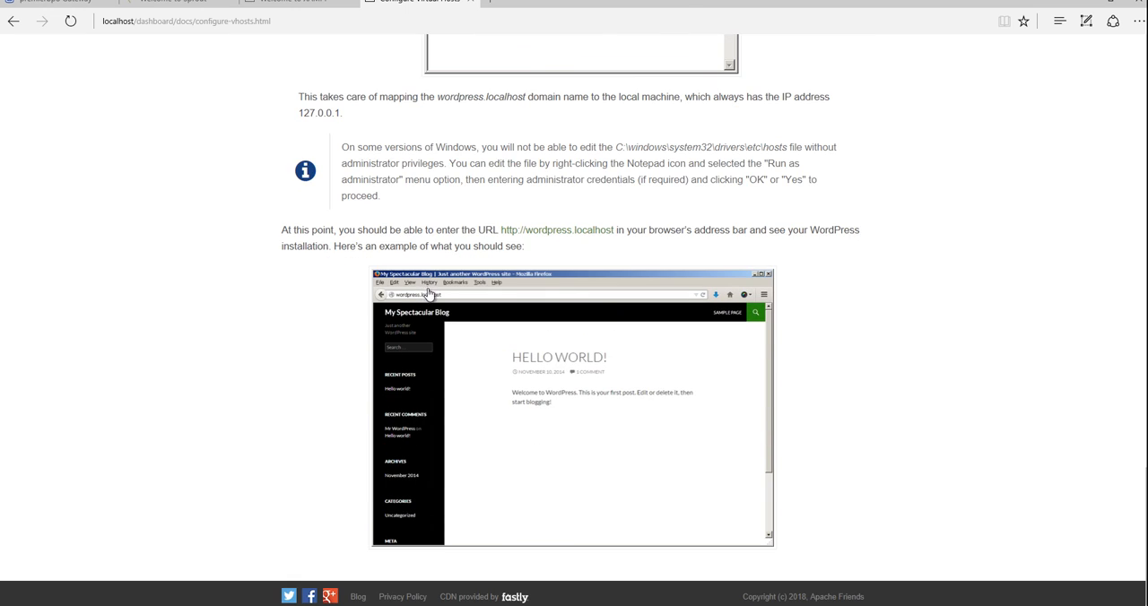
scroll(367, 374, up, 7)
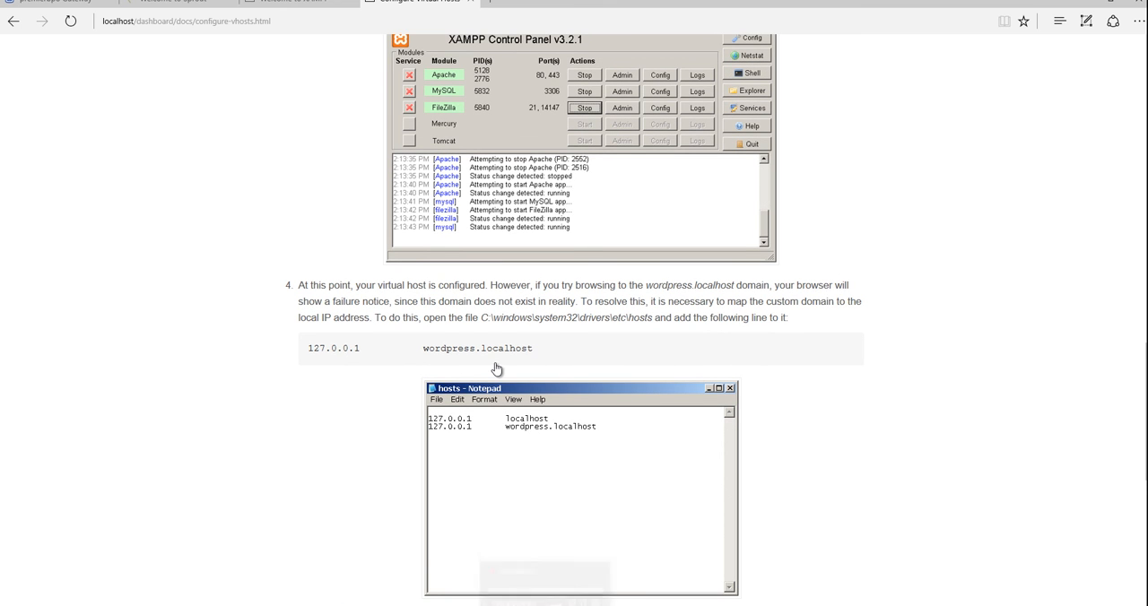
Start the MySQL module in the Control Panel and open php.ini from Apache's Config options.
key(alt+Tab)
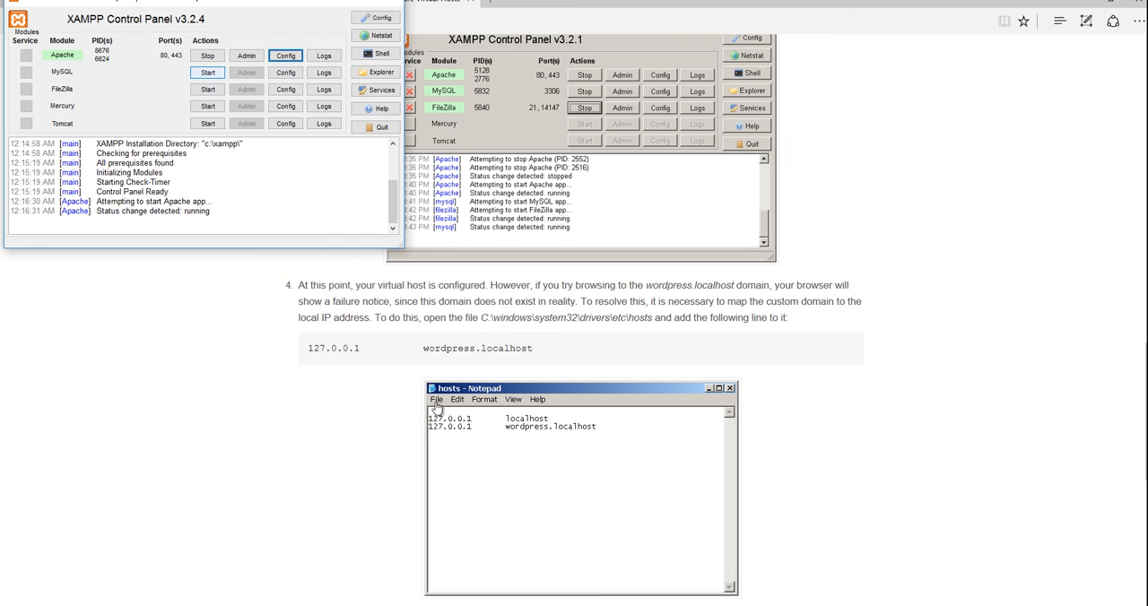
click(207, 72)
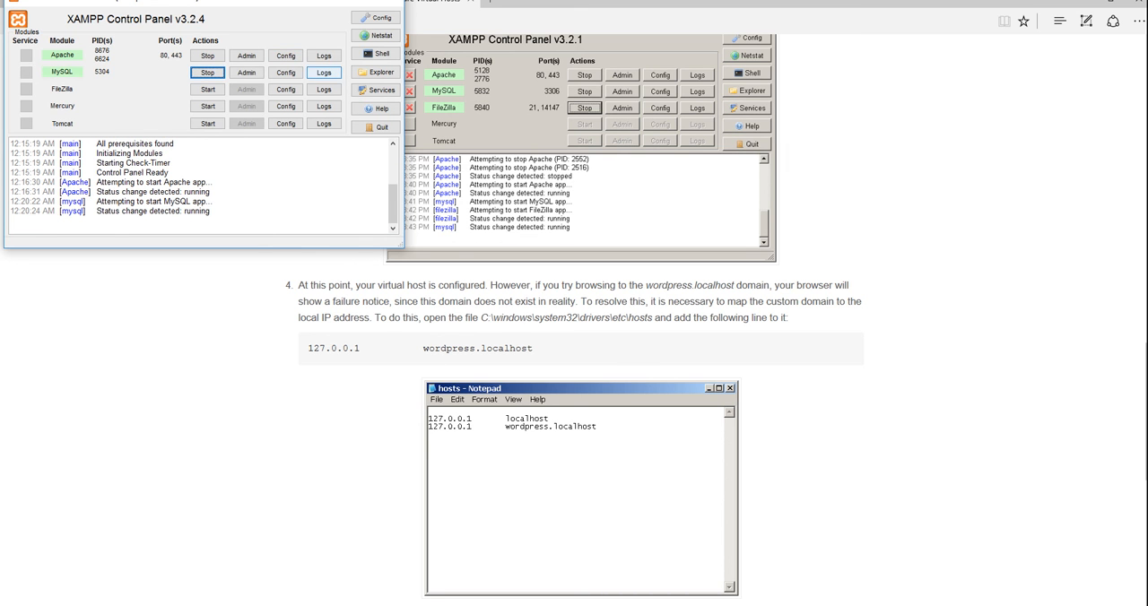
click(285, 72)
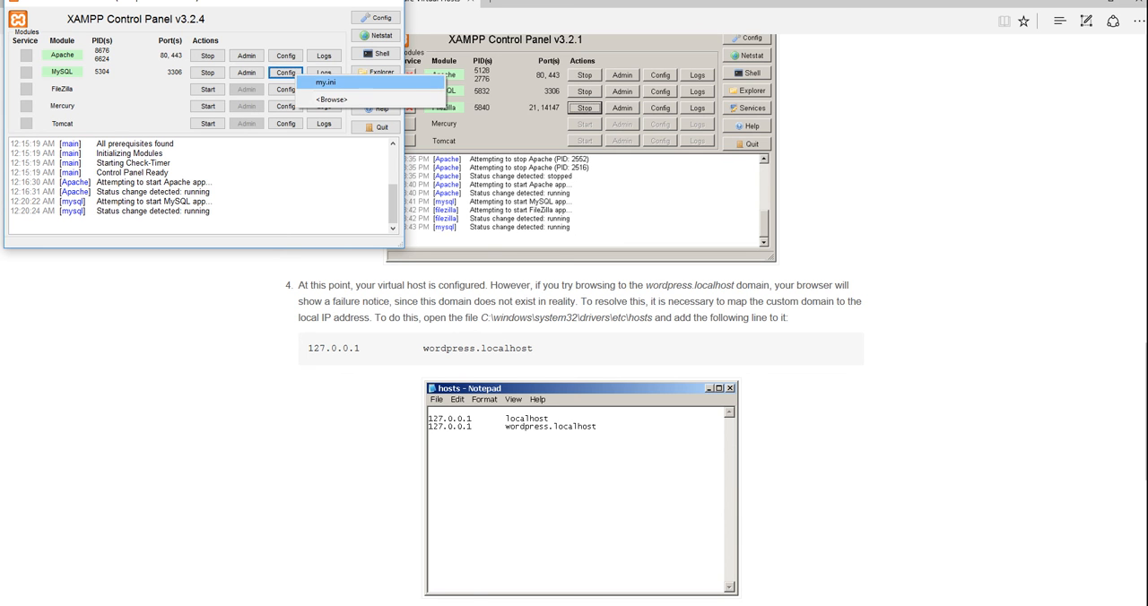
click(284, 57)
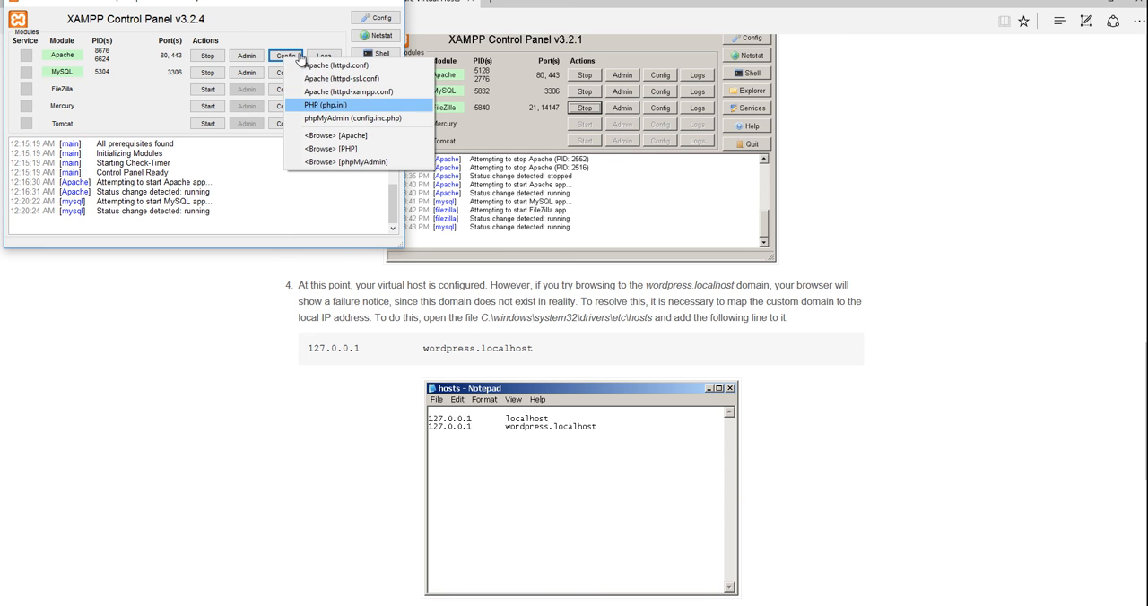
click(381, 105)
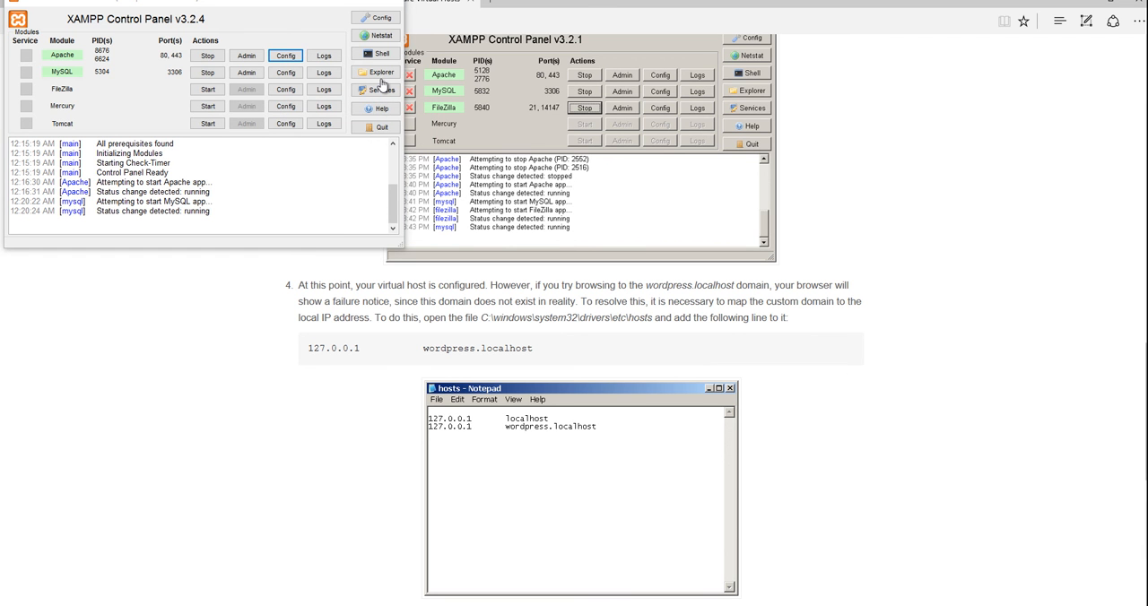
Scroll through php.ini to examine its settings.
scroll(382, 85, down, 12)
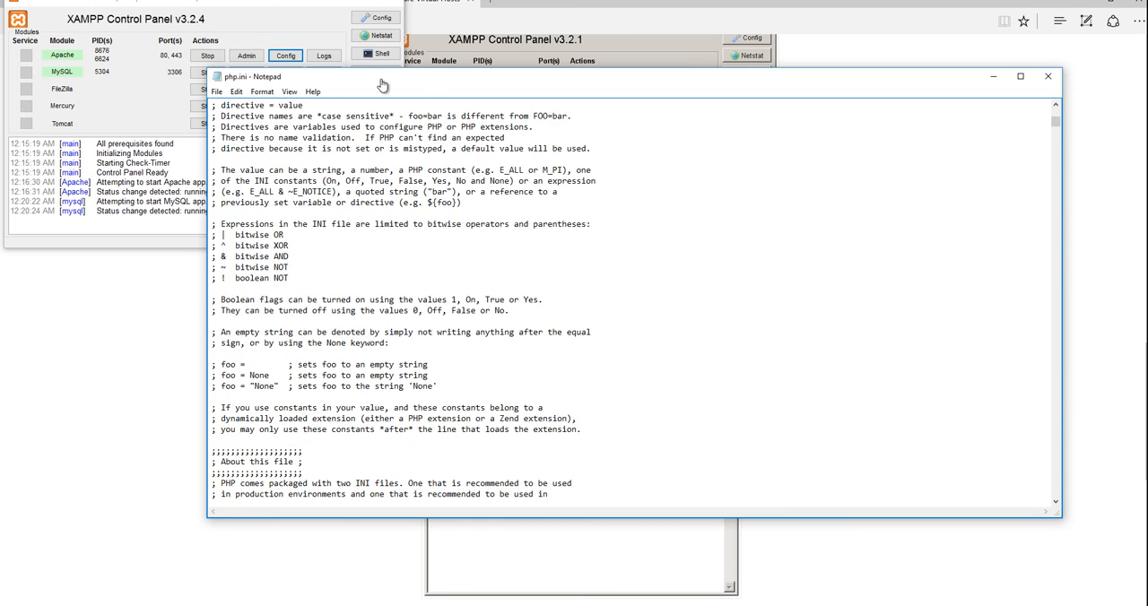
scroll(382, 85, down, 15)
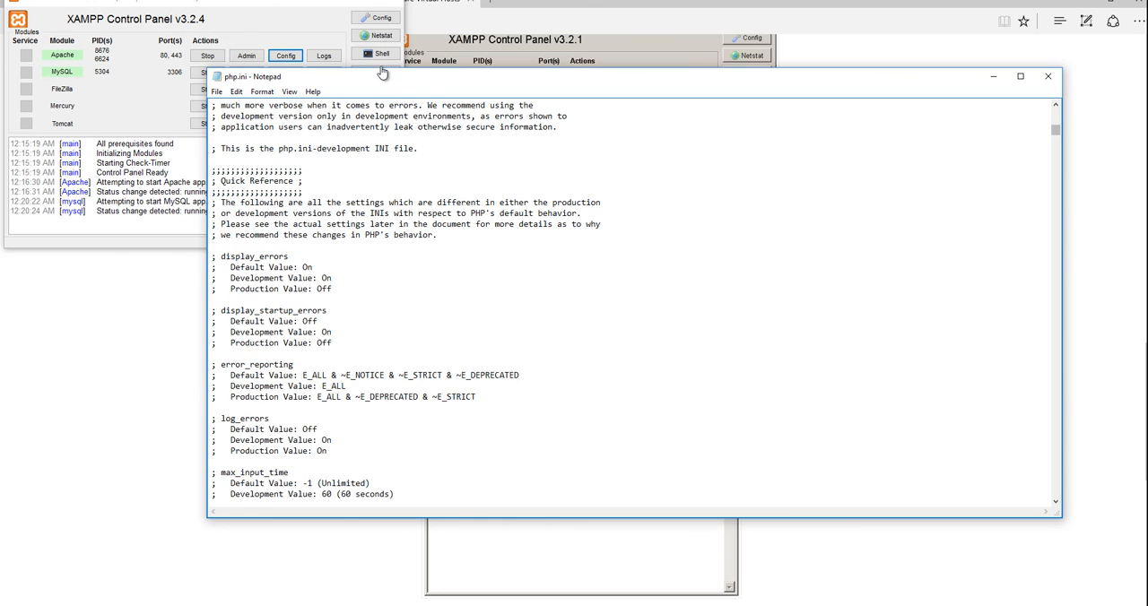
scroll(383, 74, down, 20)
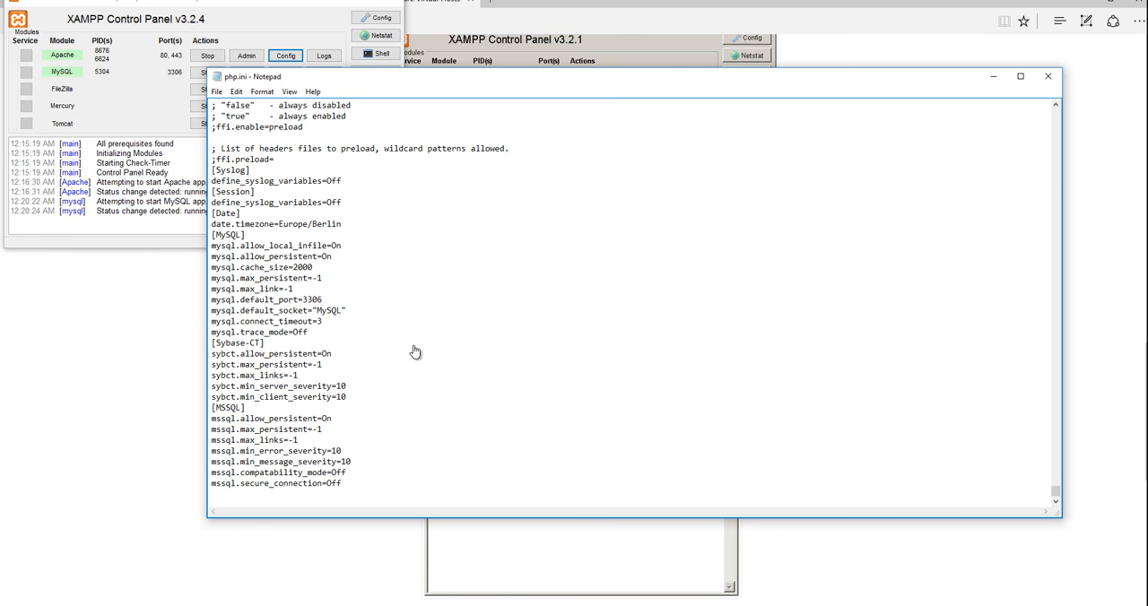
scroll(415, 352, up, 12)
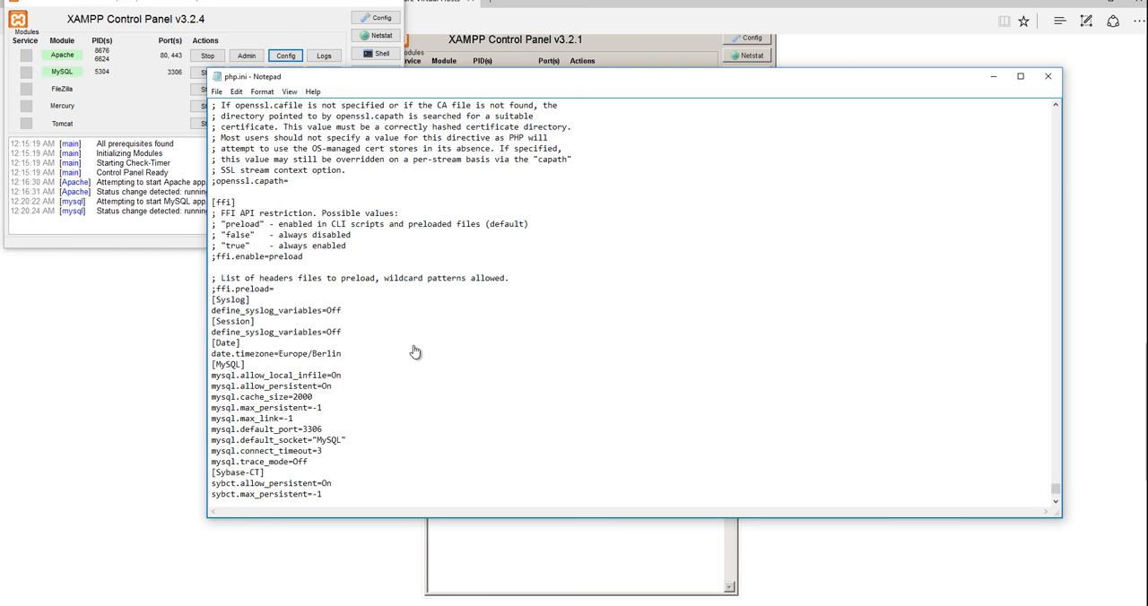
scroll(415, 352, up, 12)
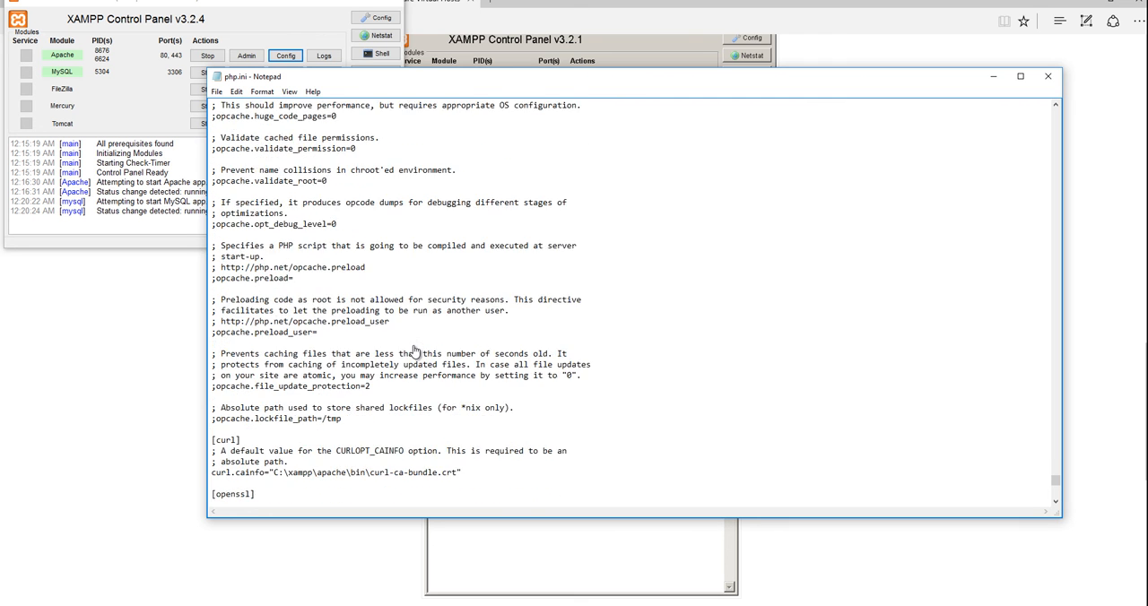
Close php.ini and restart the Apache module from the XAMPP Control Panel.
scroll(414, 351, up, 8)
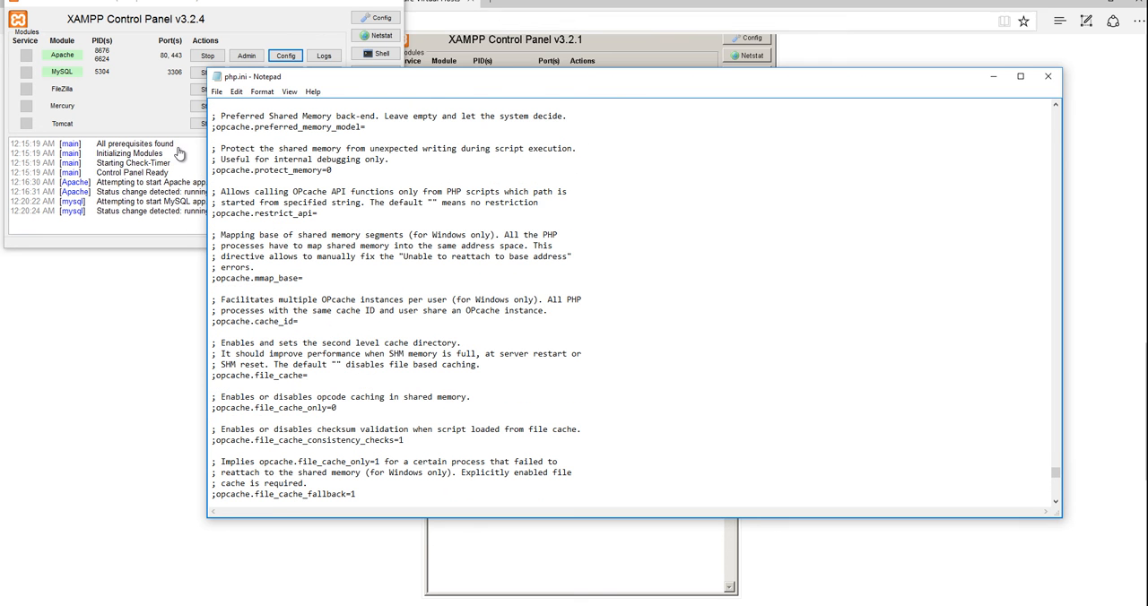
click(1048, 76)
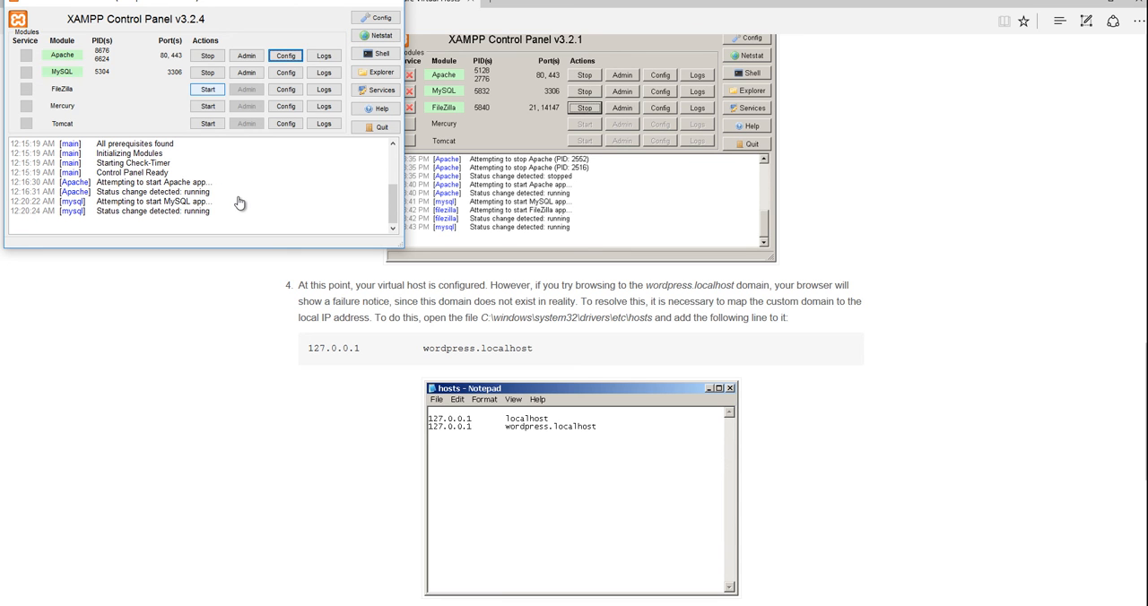
click(207, 56)
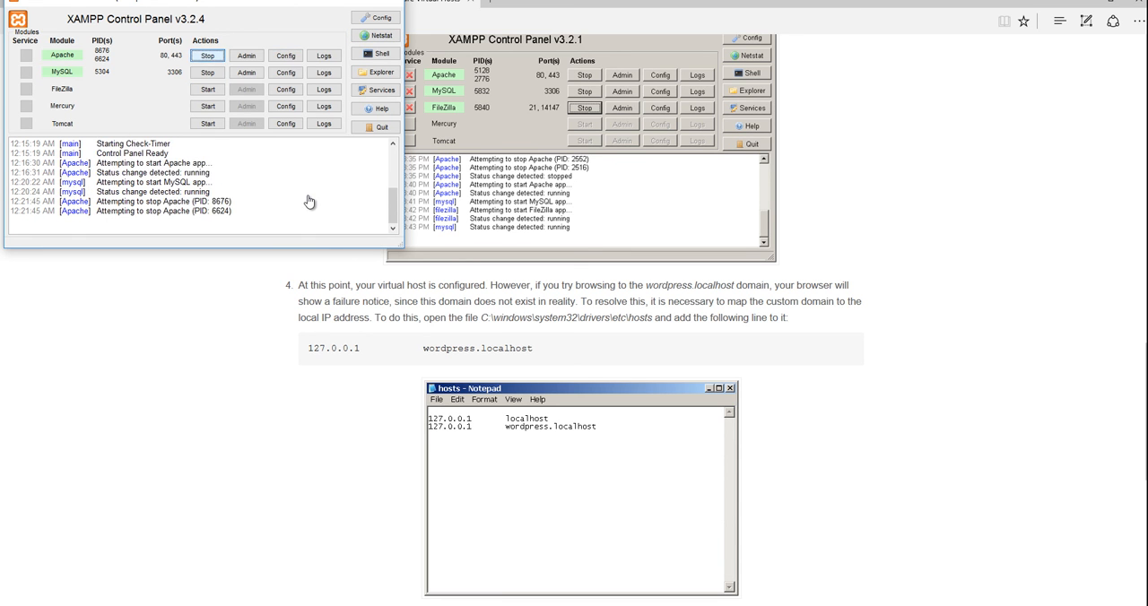
click(208, 56)
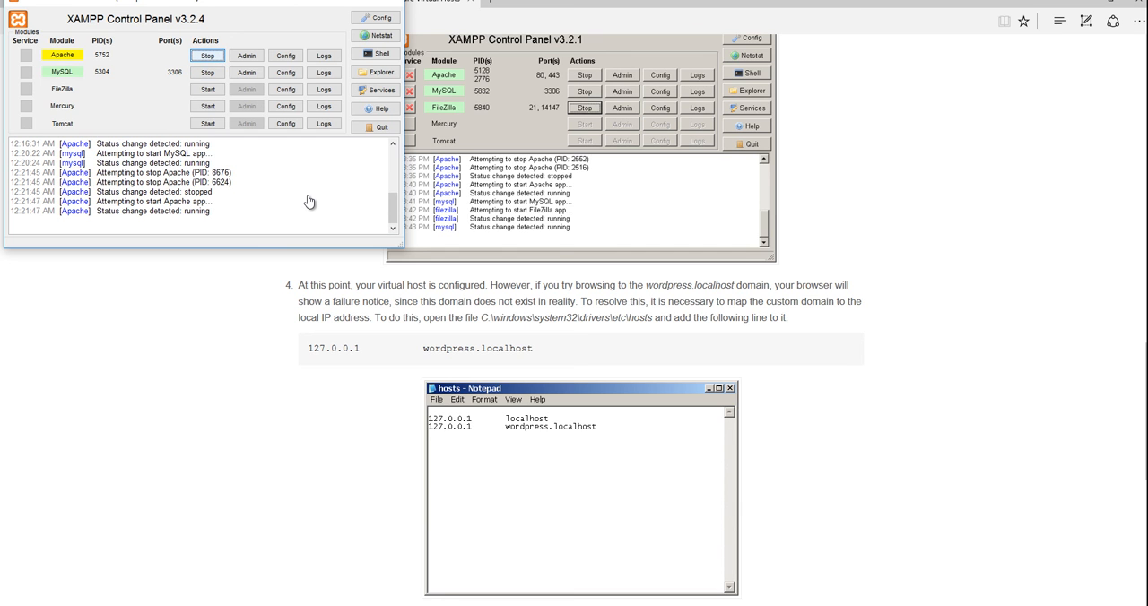
click(335, 1)
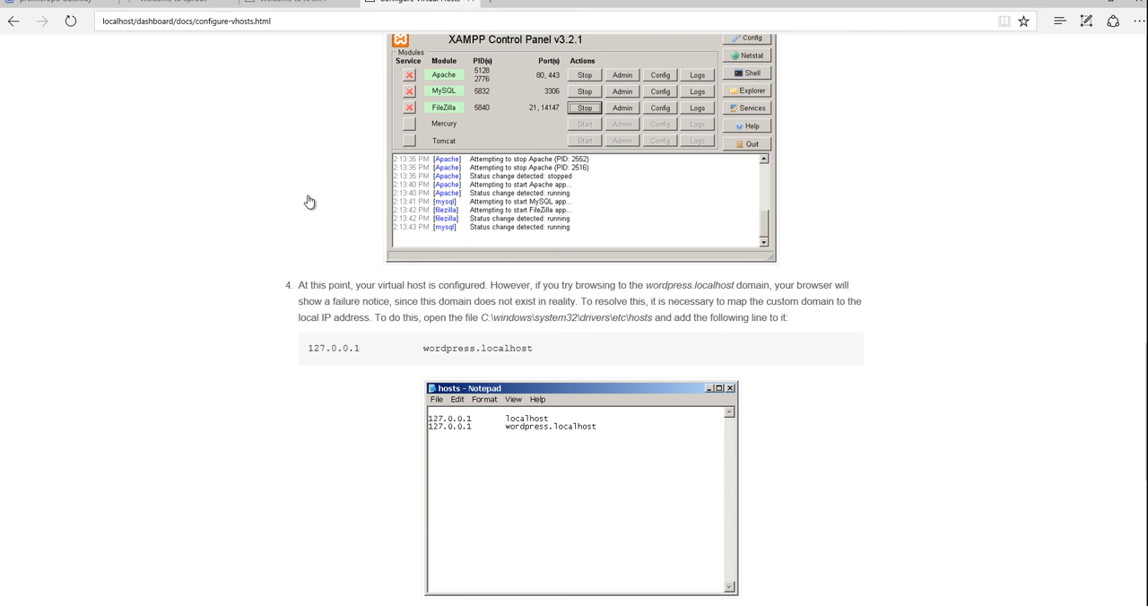
Shorten the browser address to localhost/dashboard/ and load the XAMPP dashboard page.
key(ctrl+l)
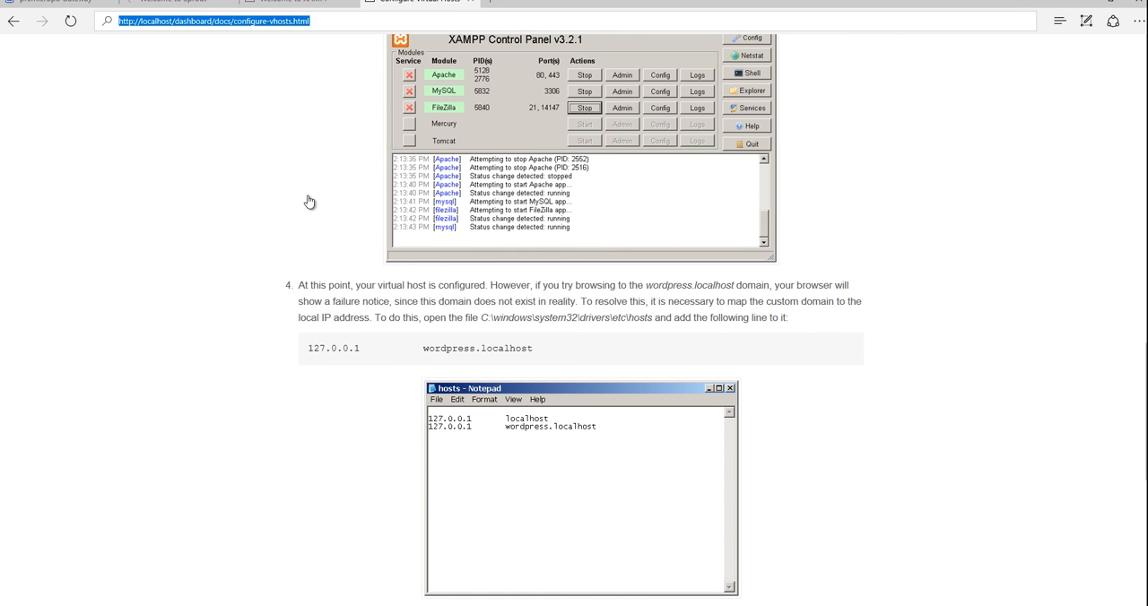
click(156, 21)
key(shift+End)
key(BackSpace)
key(Return)
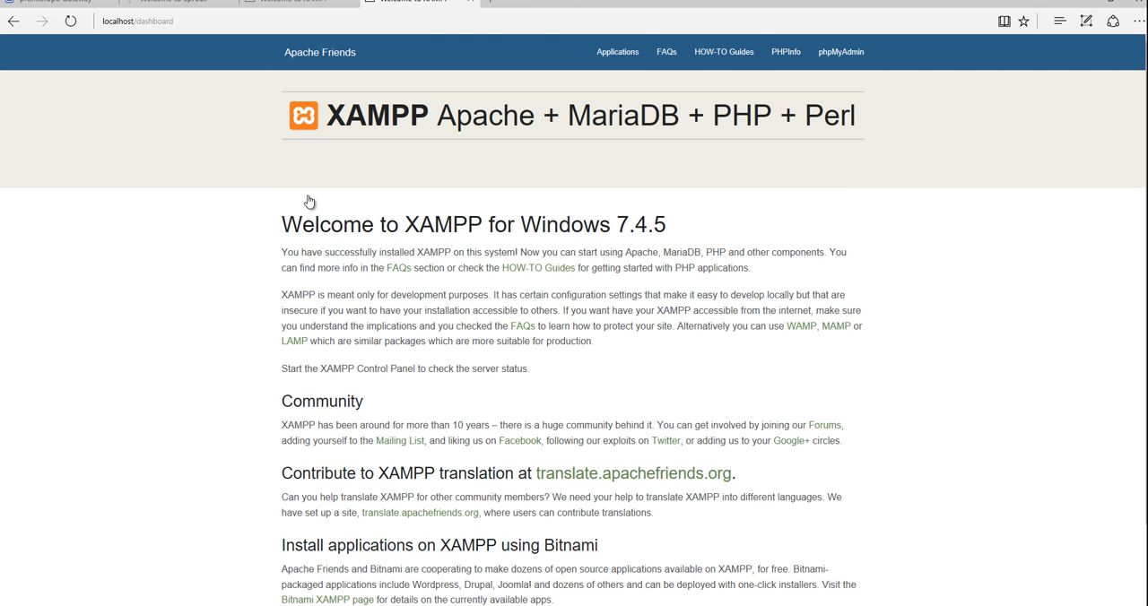
Open the dashboard folder inside htdocs in File Explorer to examine its contents, then return to htdocs.
key(ctrl+l)
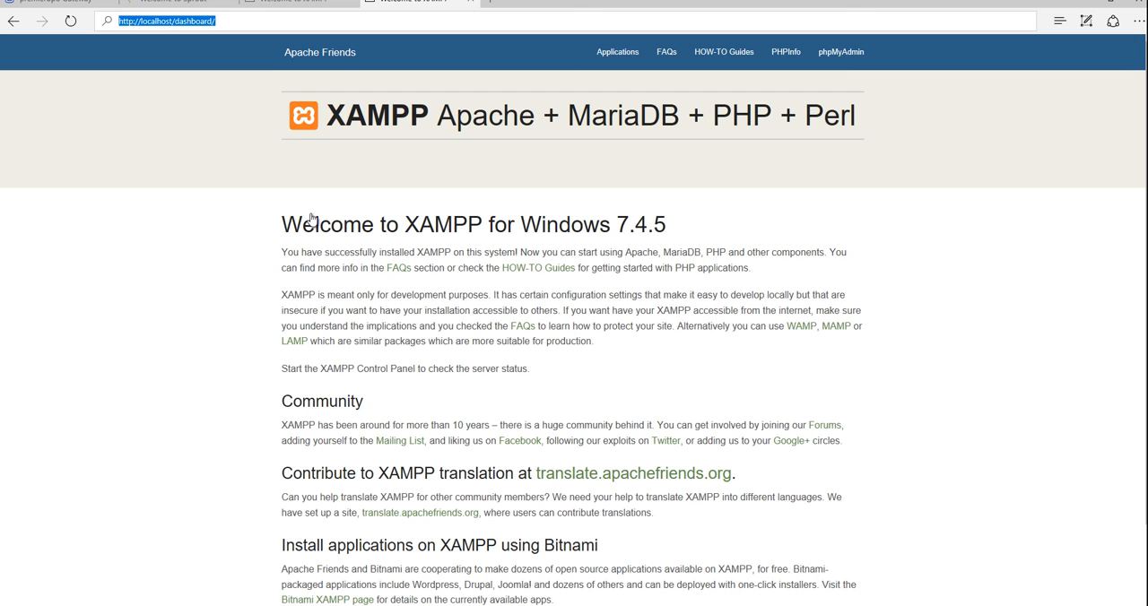
key(End)
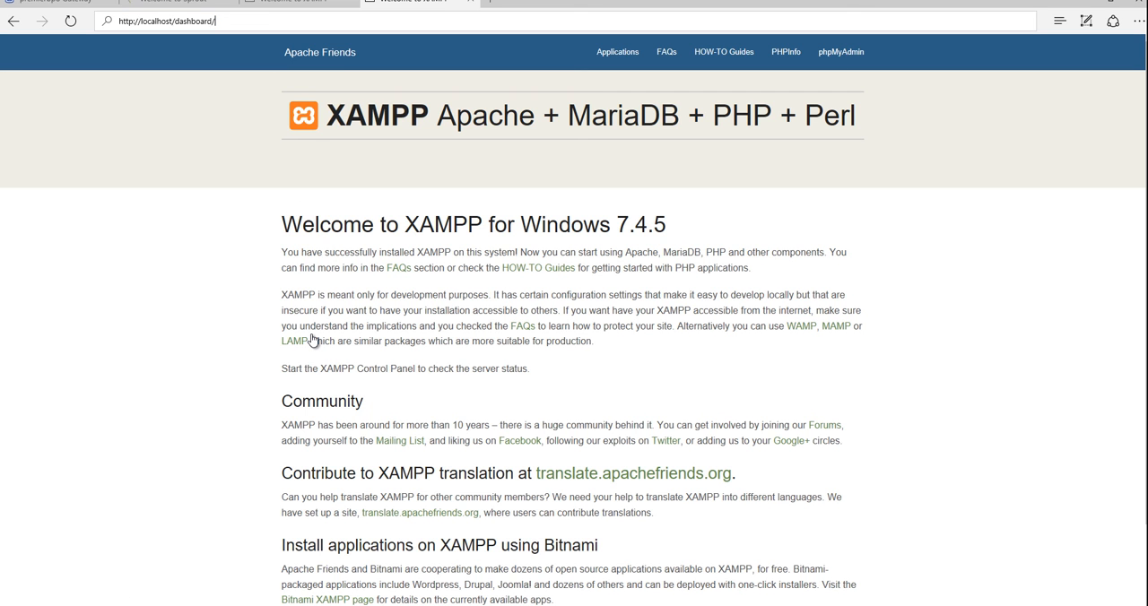
key(super+2)
key(super+2)
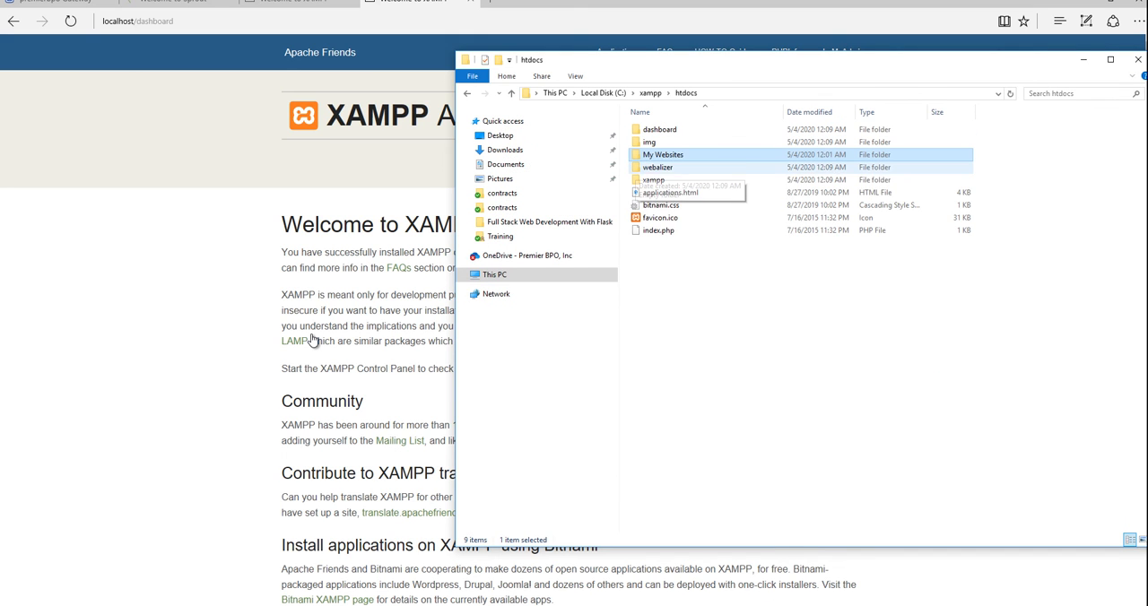
double_click(660, 129)
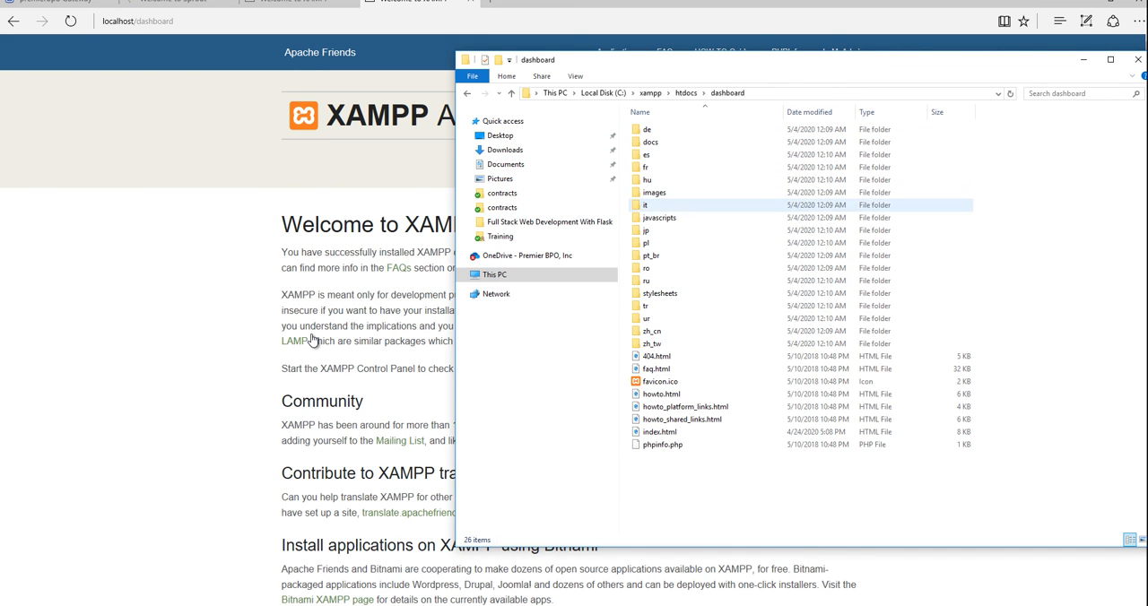
click(686, 92)
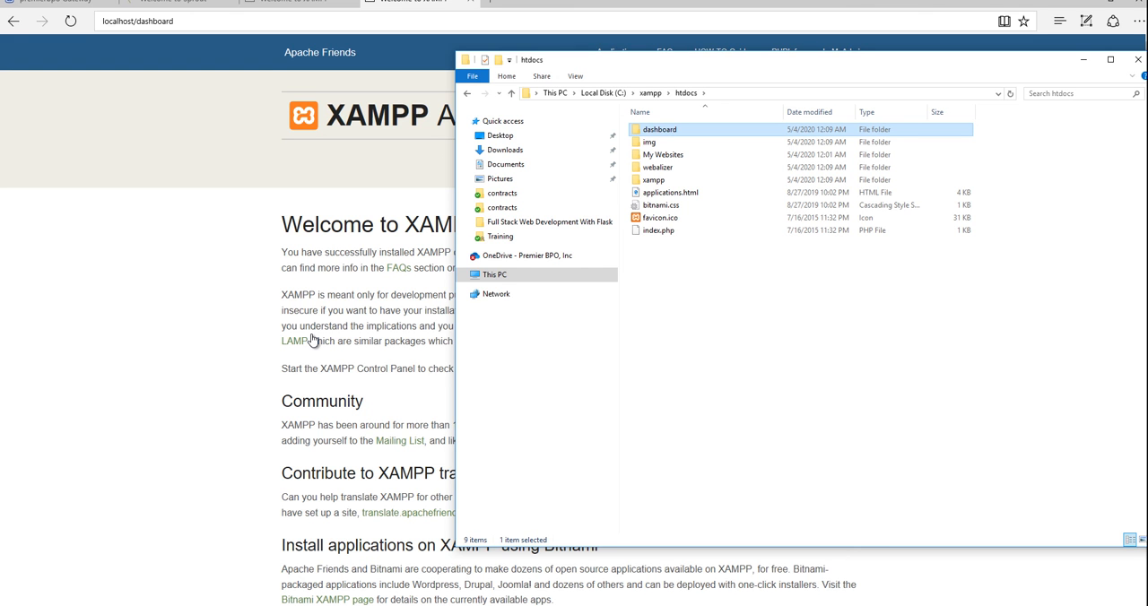
click(269, 21)
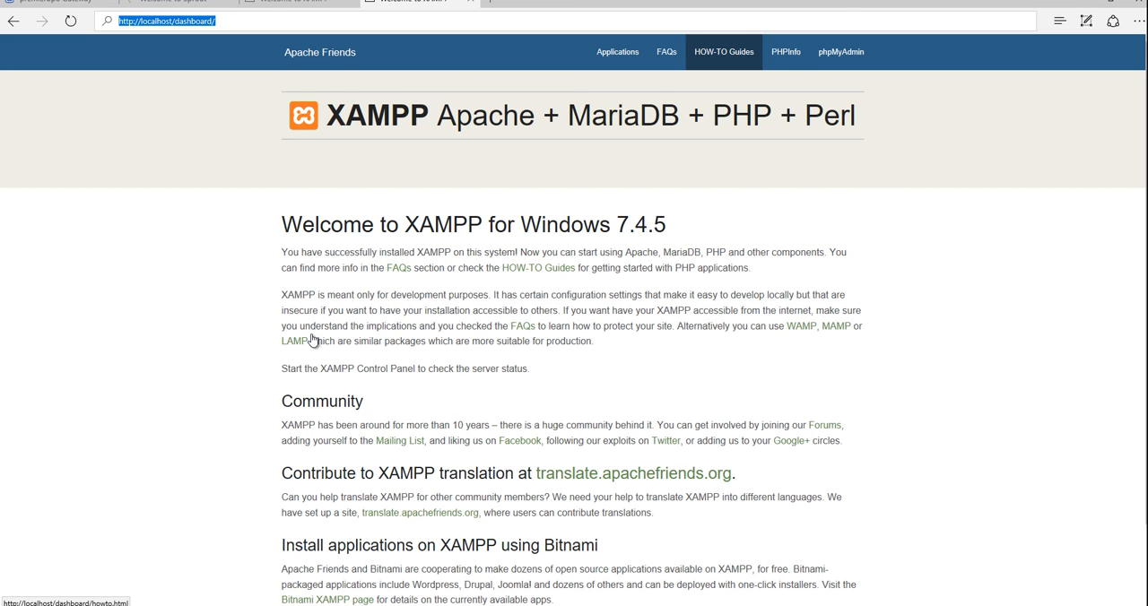
text(http://1)
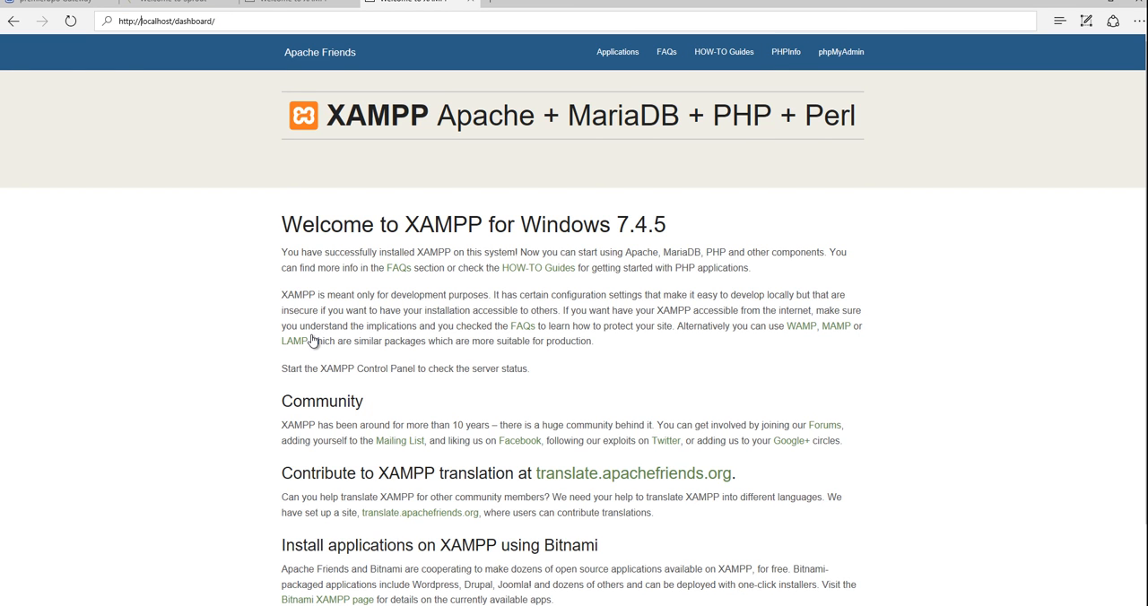
text(72)
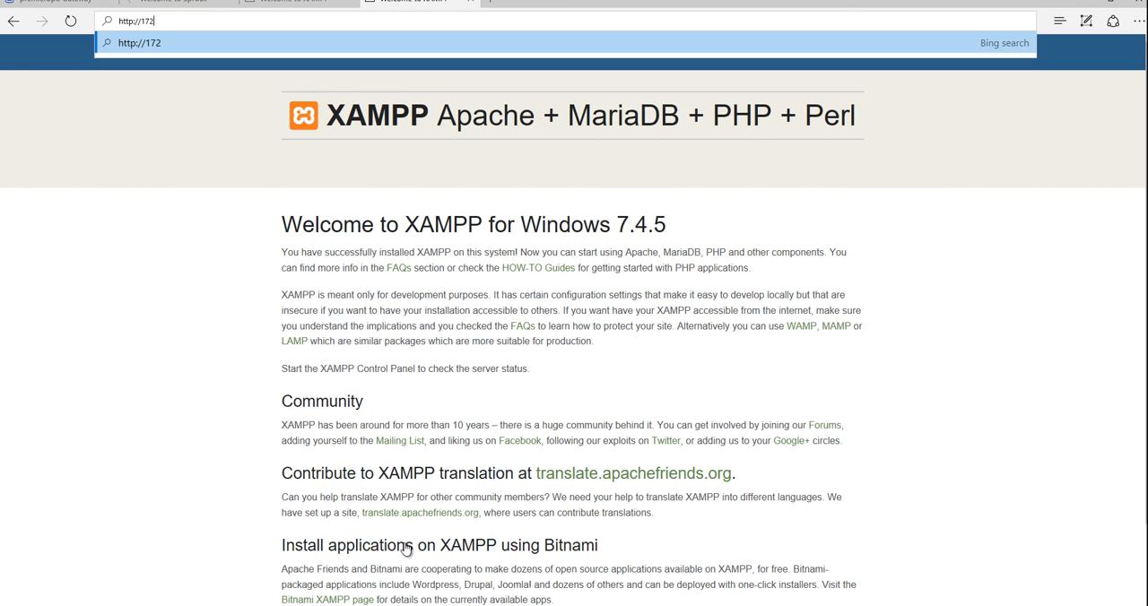
key(BackSpace)
key(BackSpace)
text(27.0.0.0)
key(Return)
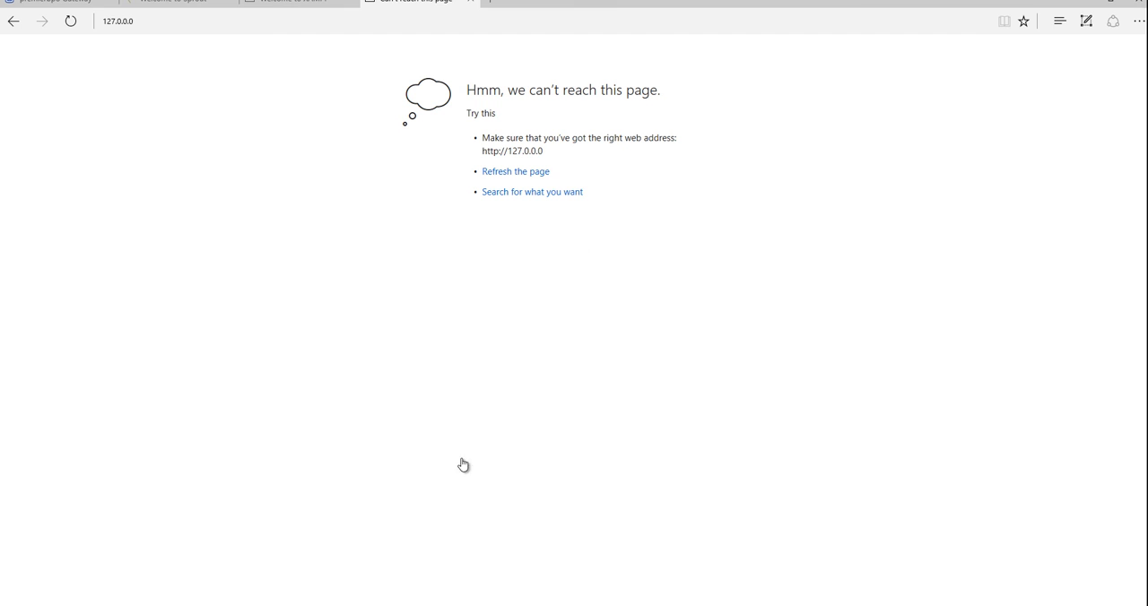
Correct the address to 127.0.0.1 and load the XAMPP dashboard through it.
key(ctrl+l)
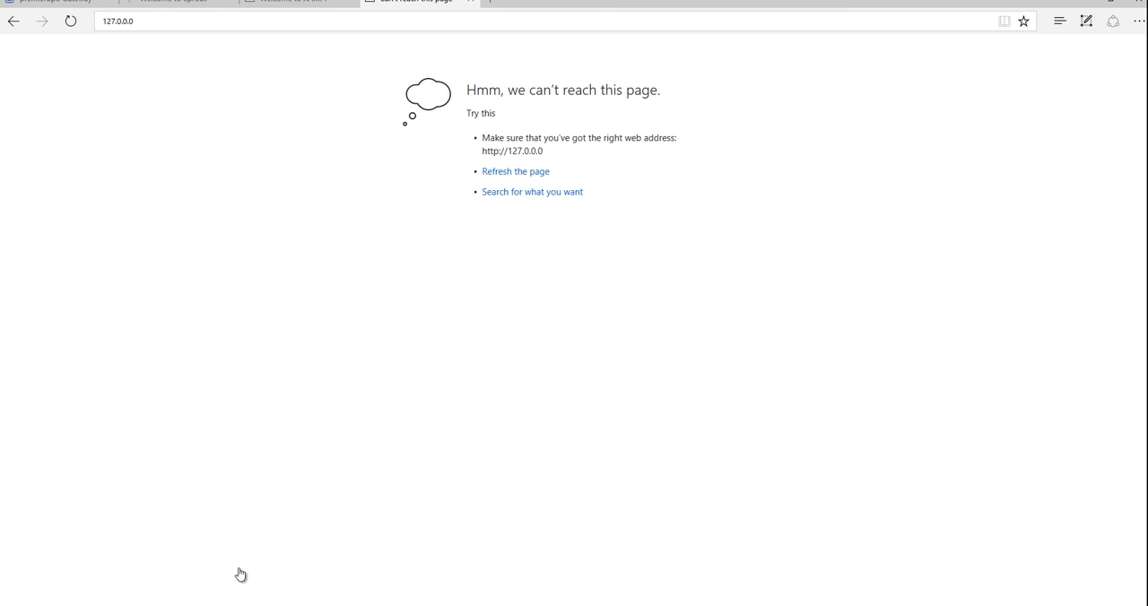
key(End)
key(shift+Left)
key(shift+Left)
text(1)
key(Return)
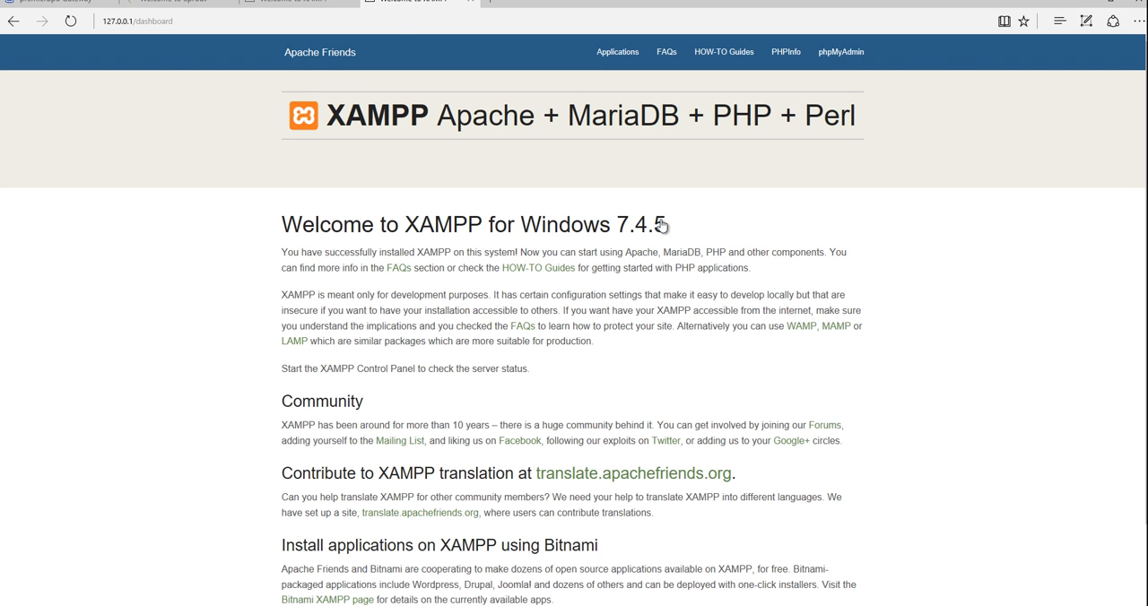
Stop the Apache and MySQL modules in the XAMPP Control Panel.
key(alt+Tab)
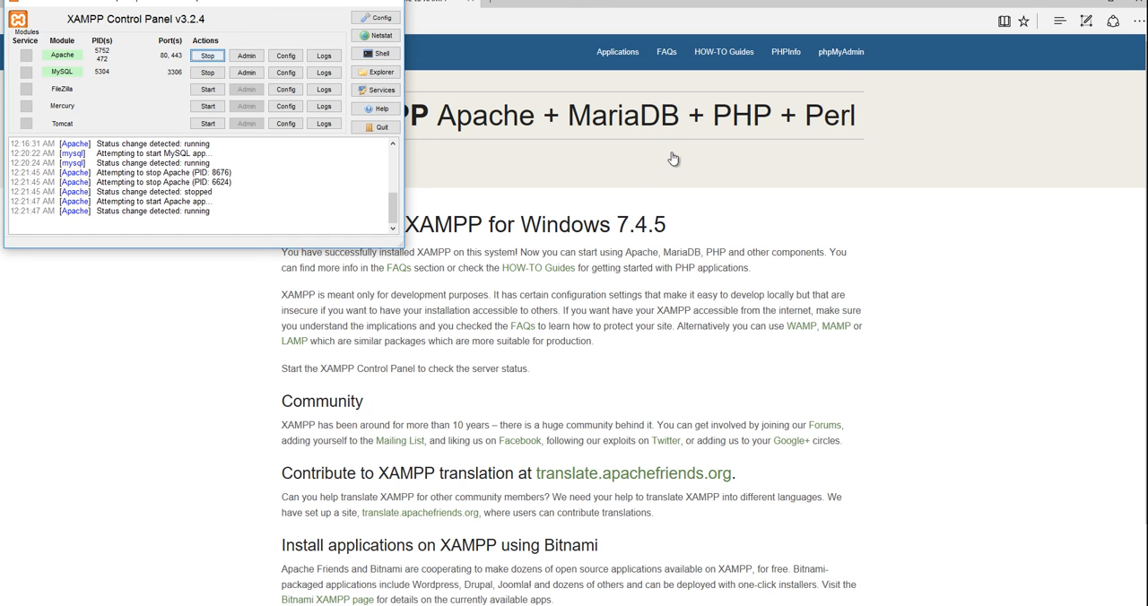
key(space)
key(Tab)
key(space)
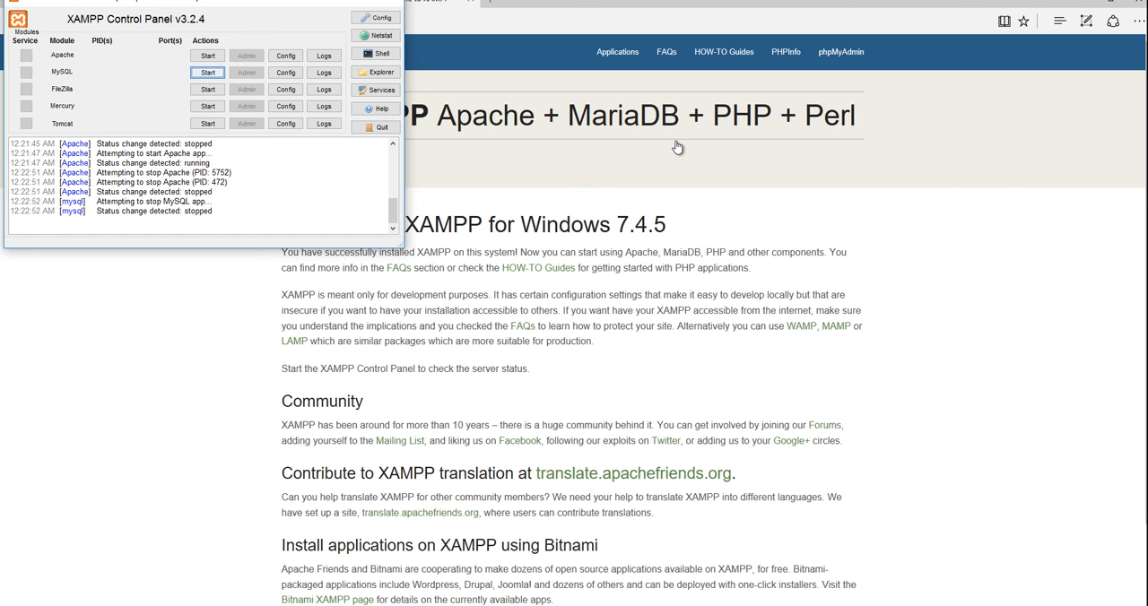